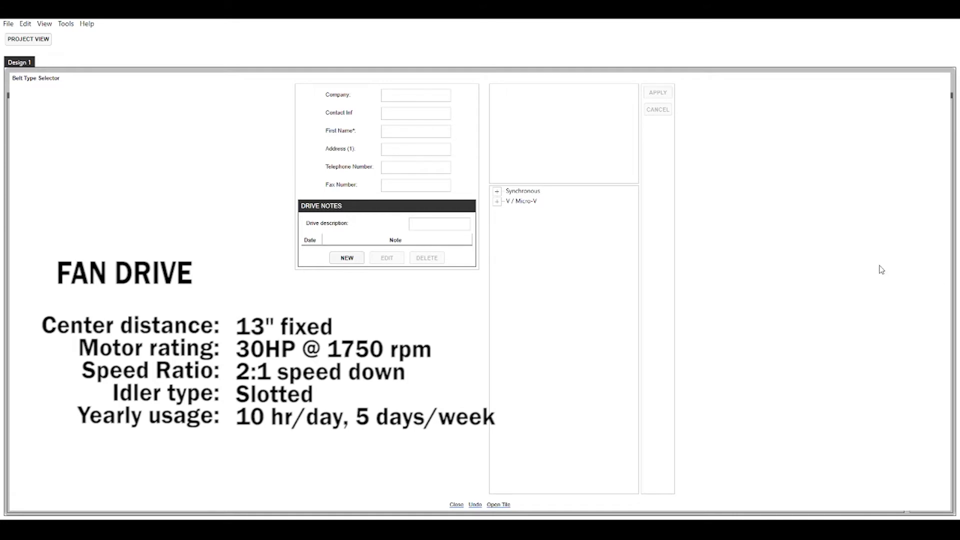
- Pick 8MGT under Synchronous > NA - Poly Chain GT Carbon and go to Geometry
{"action": "left_click", "coordinate": [498, 192]}
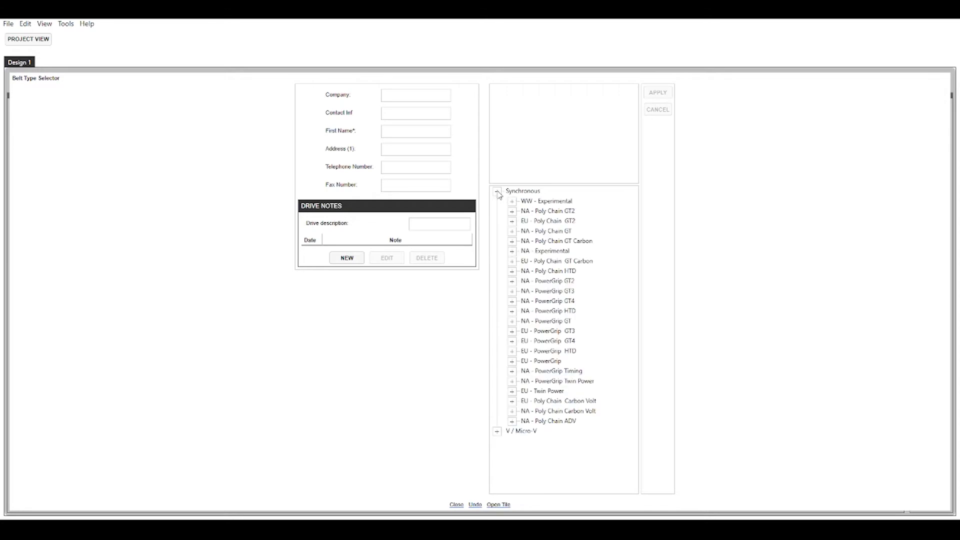
{"action": "left_click", "coordinate": [513, 241]}
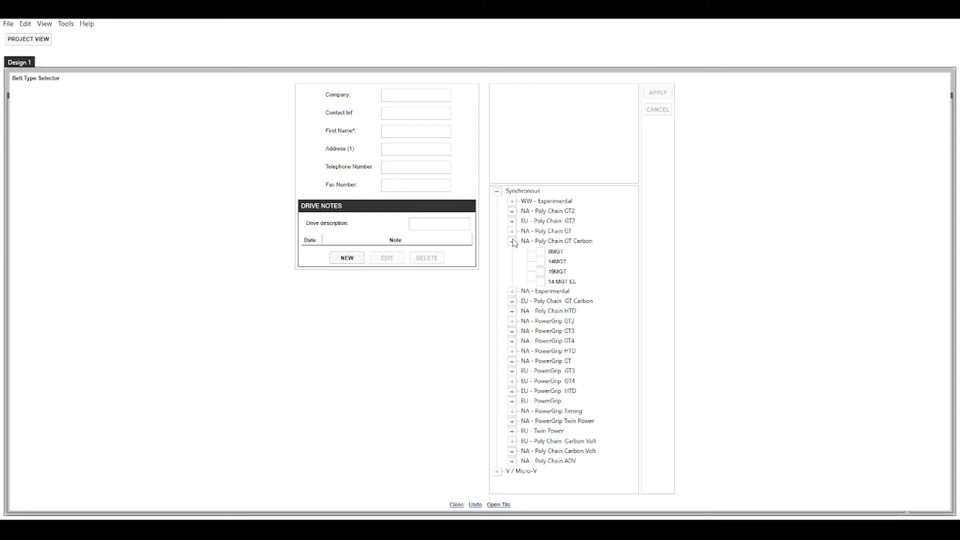
{"action": "left_click", "coordinate": [539, 256]}
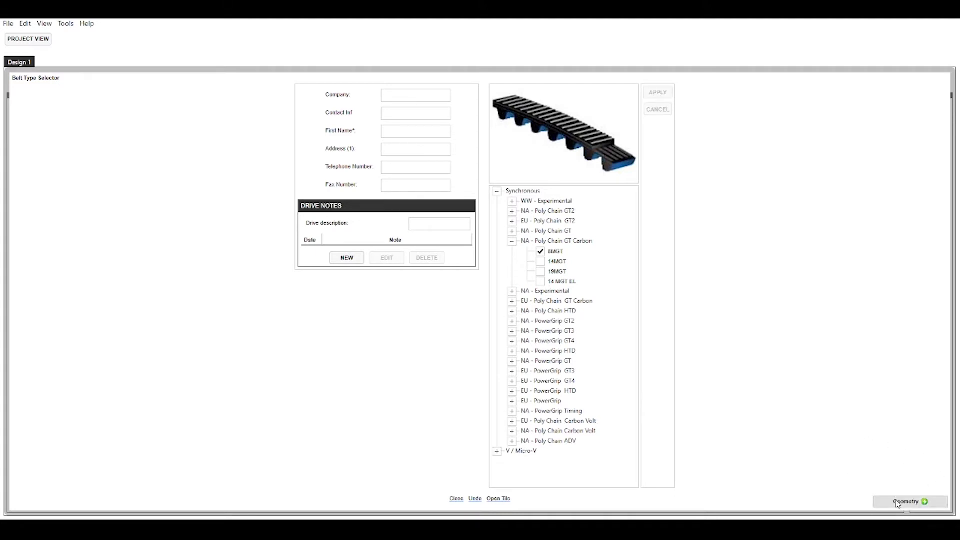
{"action": "left_click", "coordinate": [897, 503]}
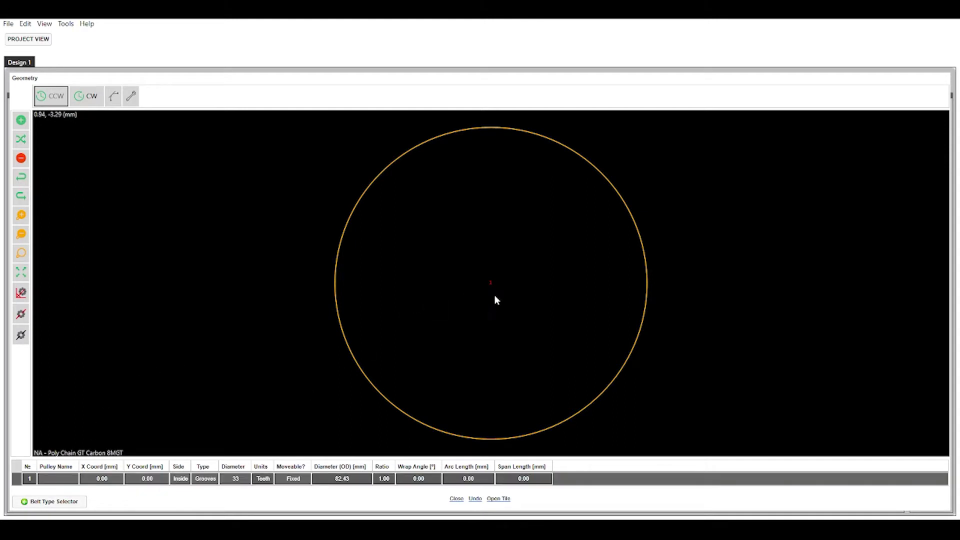
{"action": "left_click", "coordinate": [19, 124]}
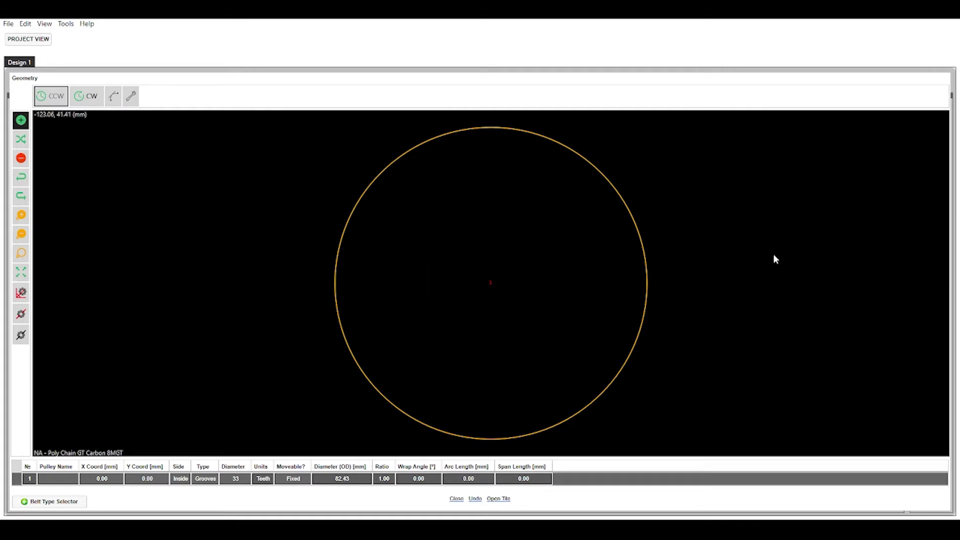
{"action": "left_click_drag", "start_coordinate": [774, 258], "coordinate": [850, 285]}
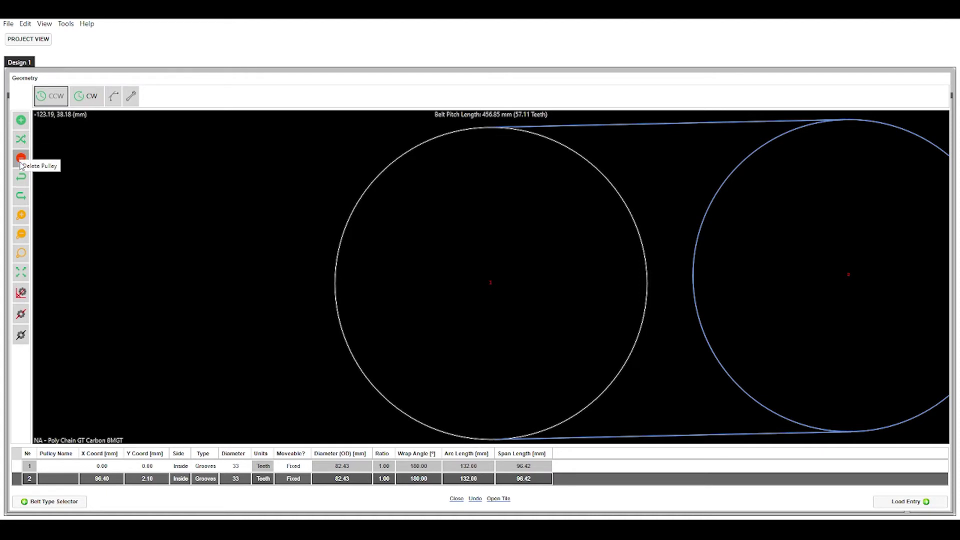
{"action": "left_click", "coordinate": [21, 159]}
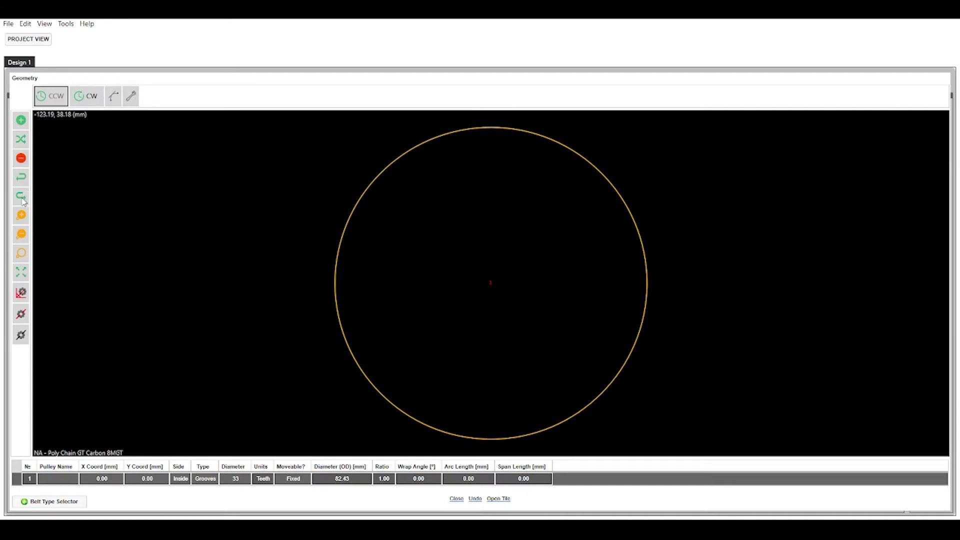
- Zoom out and drag the single 33-tooth pulley to a new spot in the layout
{"action": "left_click", "coordinate": [21, 236]}
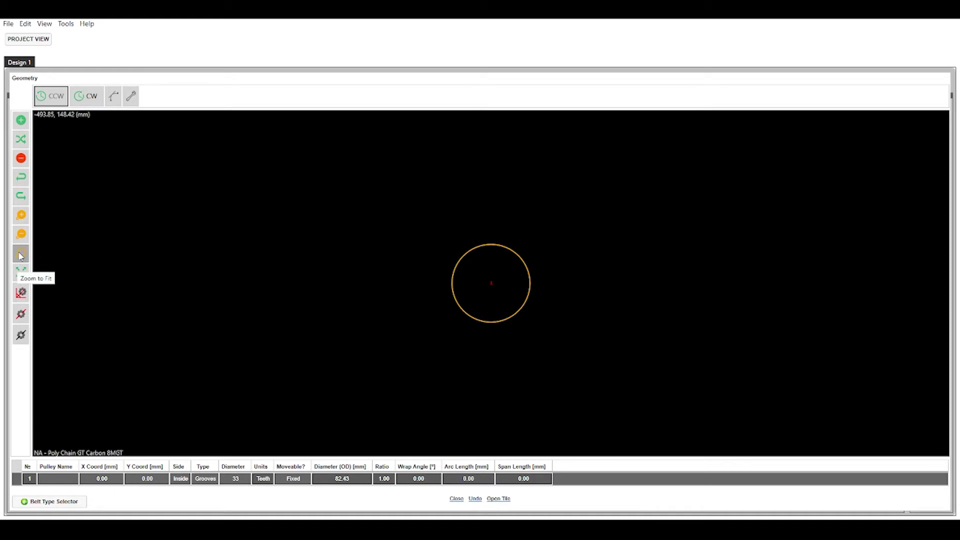
{"action": "left_click", "coordinate": [21, 274]}
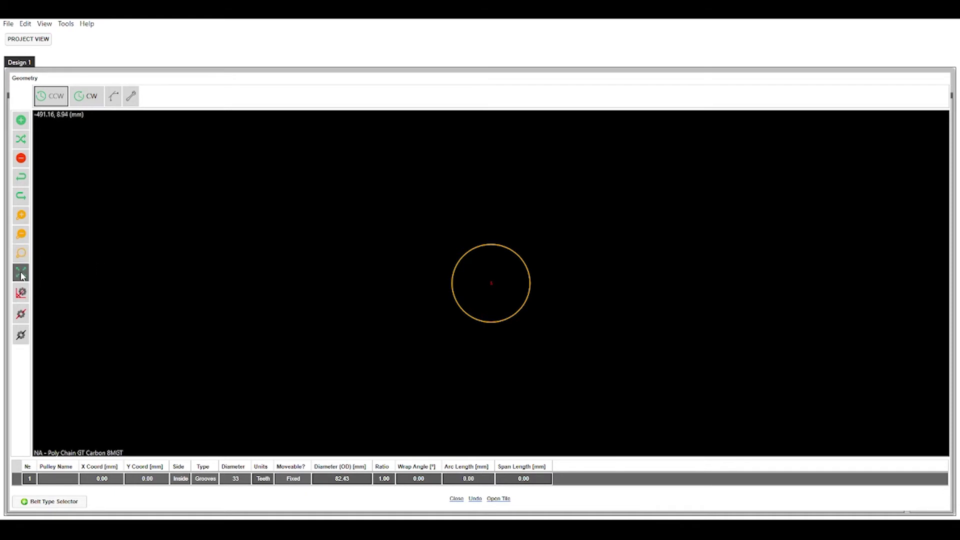
{"action": "left_click_drag", "start_coordinate": [497, 269], "coordinate": [435, 293]}
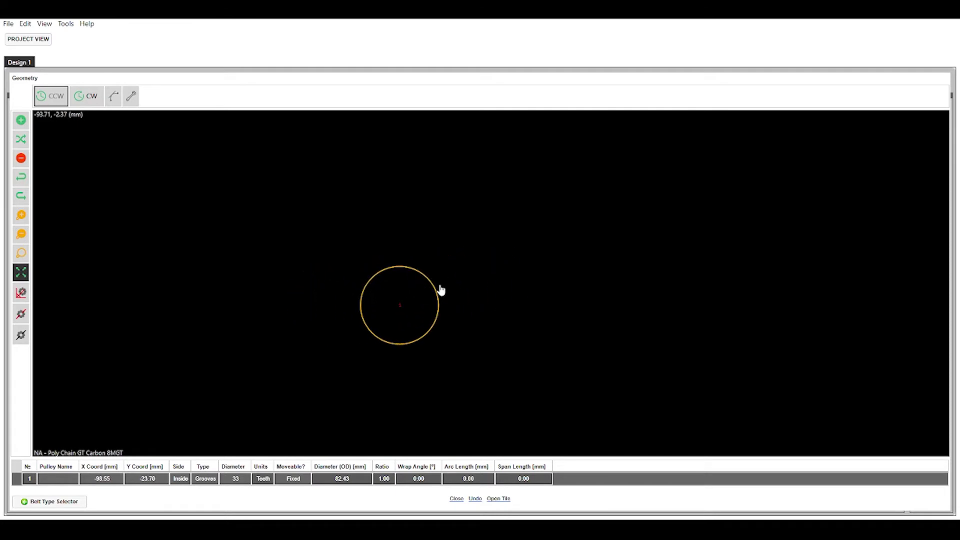
{"action": "left_click_drag", "start_coordinate": [435, 293], "coordinate": [521, 279]}
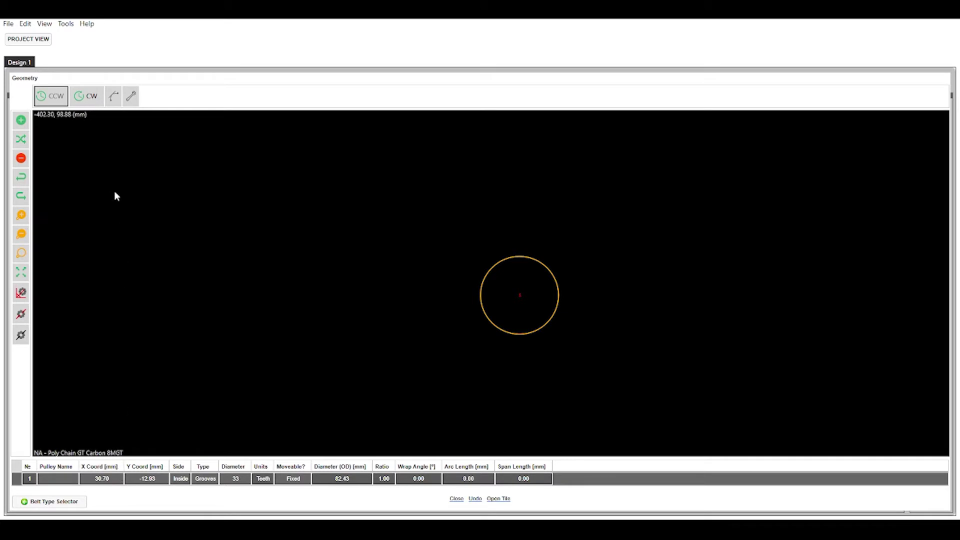
{"action": "left_click", "coordinate": [67, 24]}
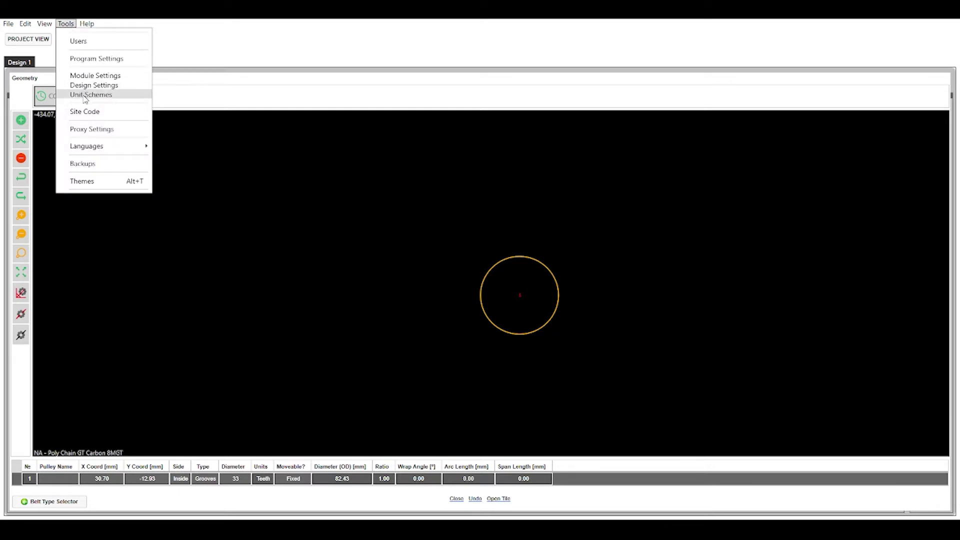
- Make U.S. Customary the default and current unit scheme, and confirm applying it
{"action": "left_click", "coordinate": [86, 96]}
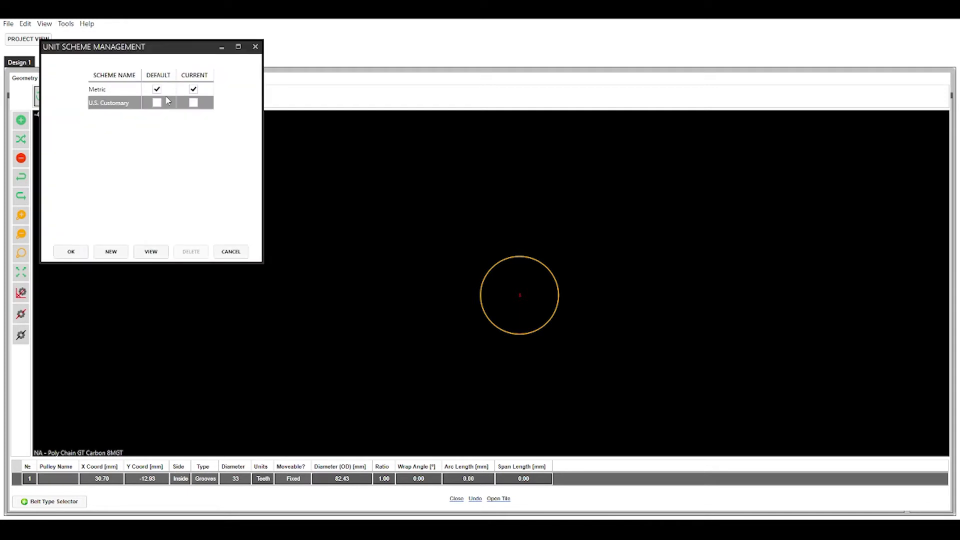
{"action": "left_click", "coordinate": [157, 103]}
{"action": "left_click", "coordinate": [193, 103]}
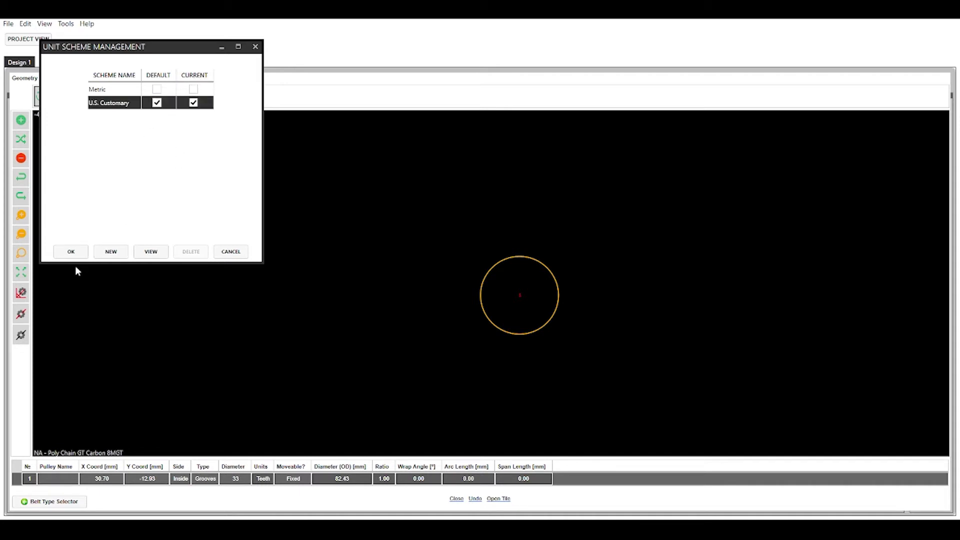
{"action": "left_click", "coordinate": [72, 253]}
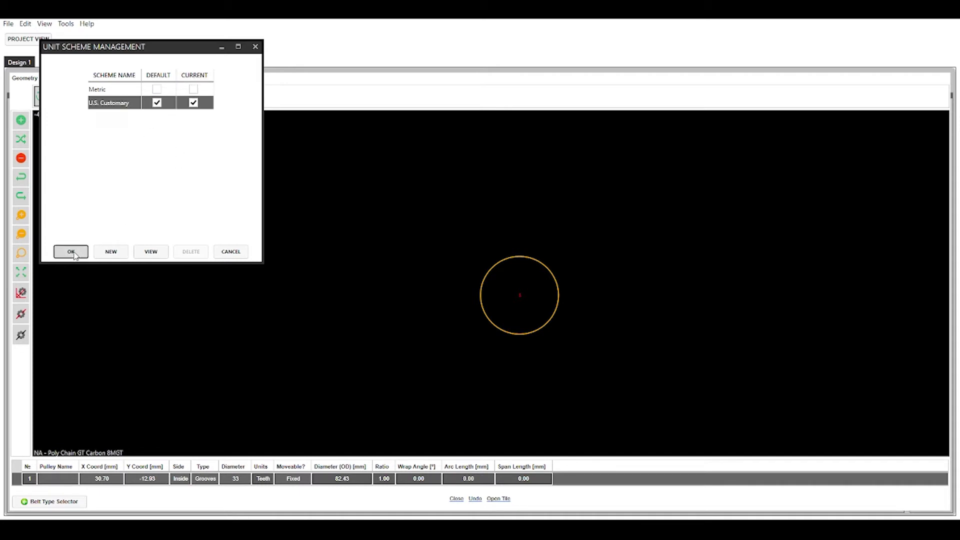
{"action": "left_click", "coordinate": [139, 176]}
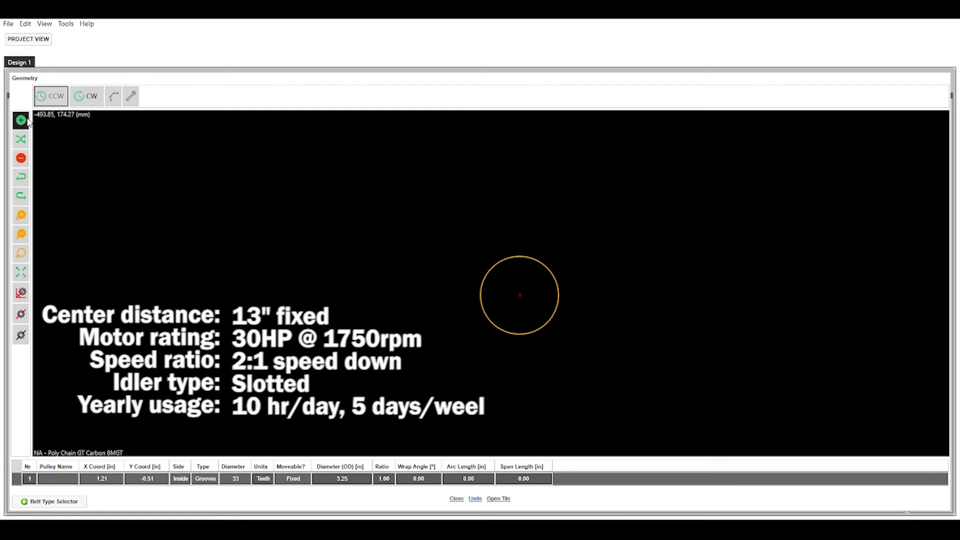
- Add a second pulley, fix it in place, and edit the first pulley's X and Y coordinates
{"action": "left_click", "coordinate": [26, 121]}
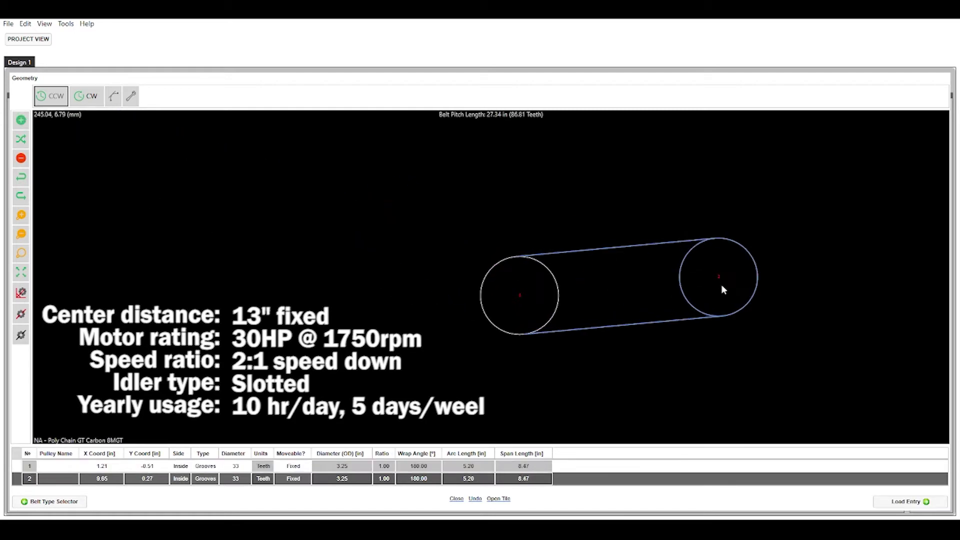
{"action": "left_click", "coordinate": [718, 299]}
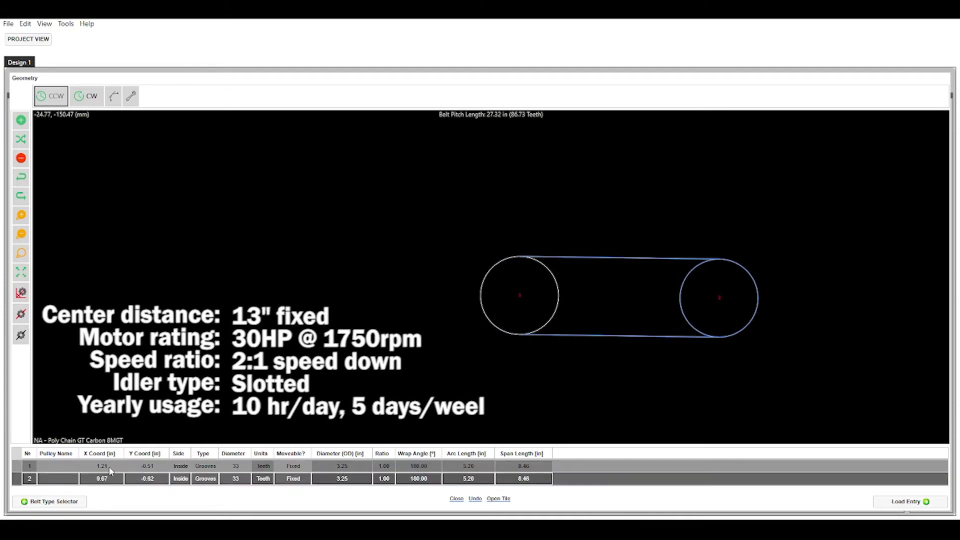
{"action": "double_click", "coordinate": [113, 467]}
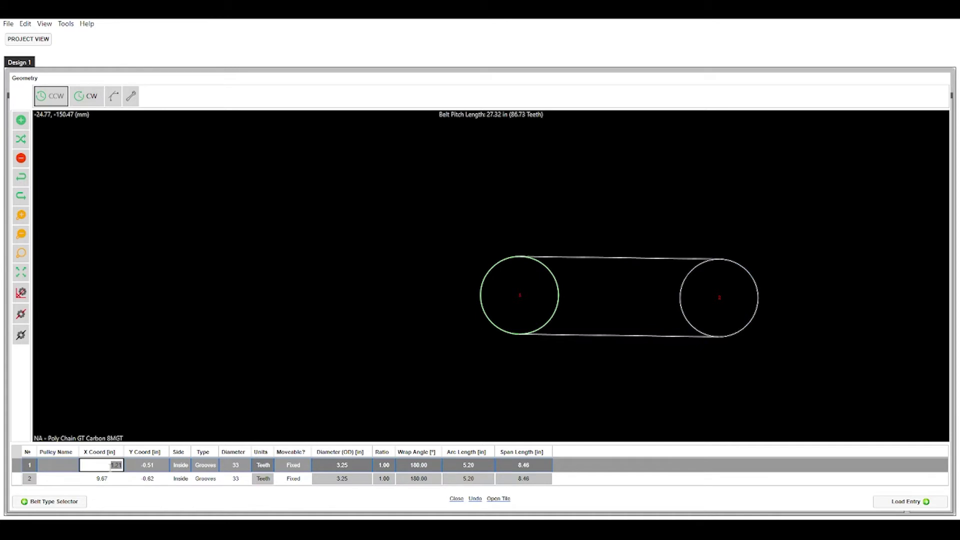
{"action": "key", "text": "BackSpace"}
{"action": "type", "text": "1"}
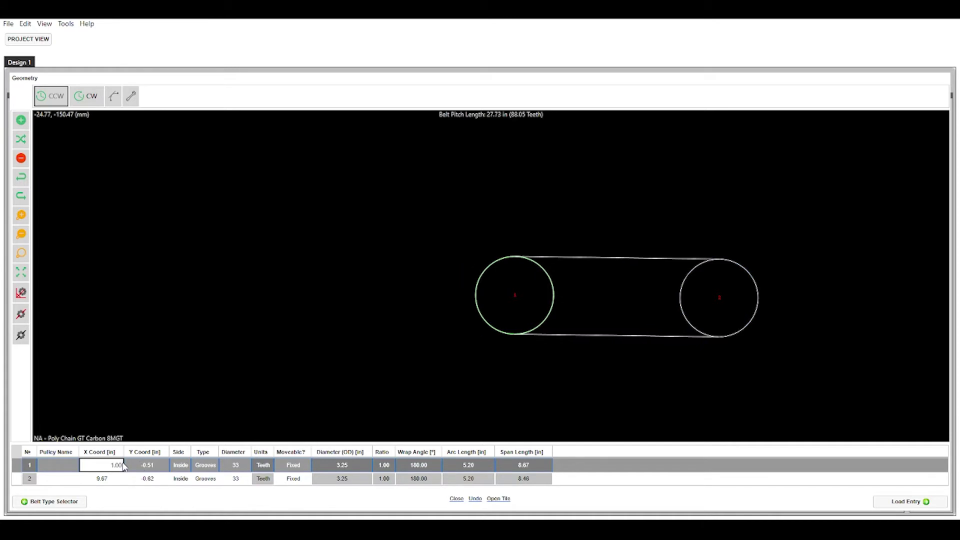
{"action": "double_click", "coordinate": [122, 466]}
{"action": "type", "text": "0"}
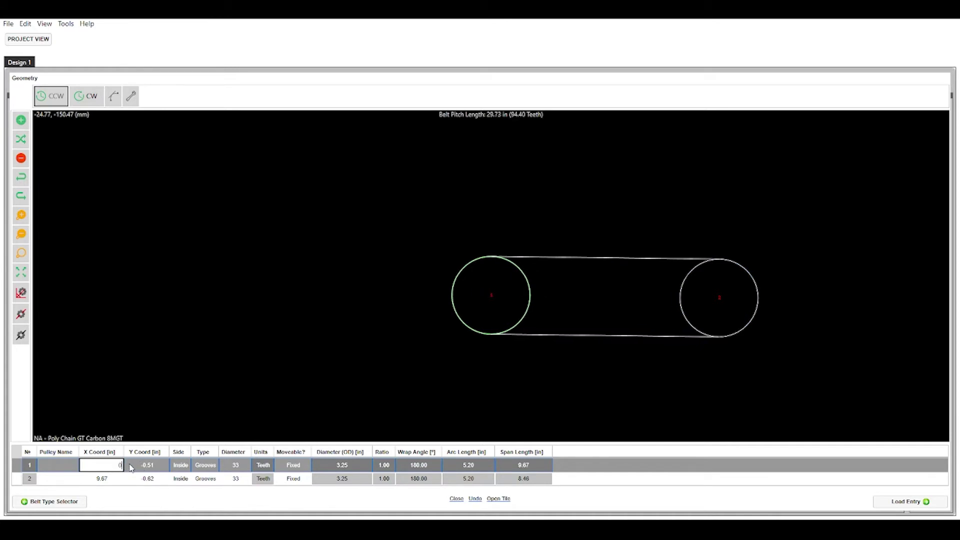
{"action": "double_click", "coordinate": [149, 465]}
{"action": "type", "text": "0"}
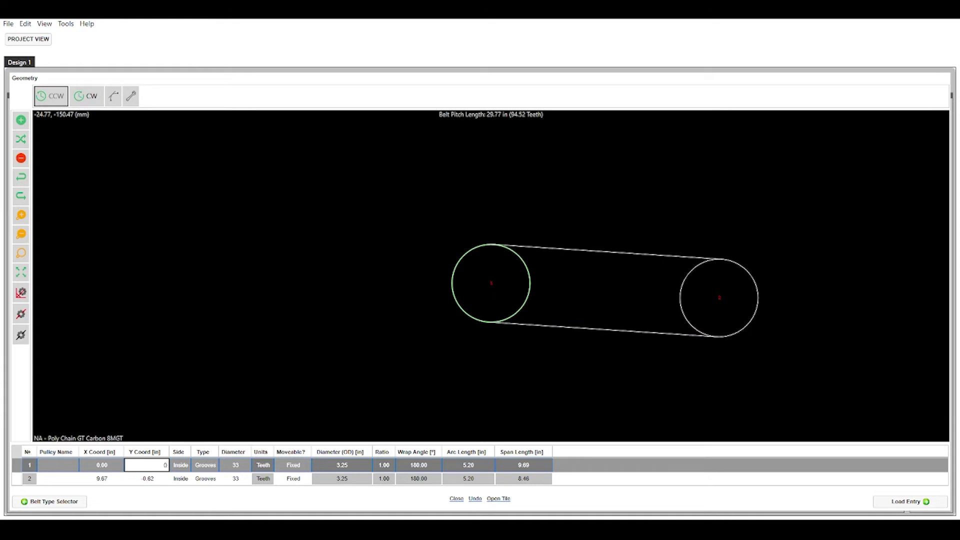
- Set the second pulley's coordinates to X 13 in and Y 0
{"action": "left_click", "coordinate": [116, 479]}
{"action": "double_click", "coordinate": [117, 478]}
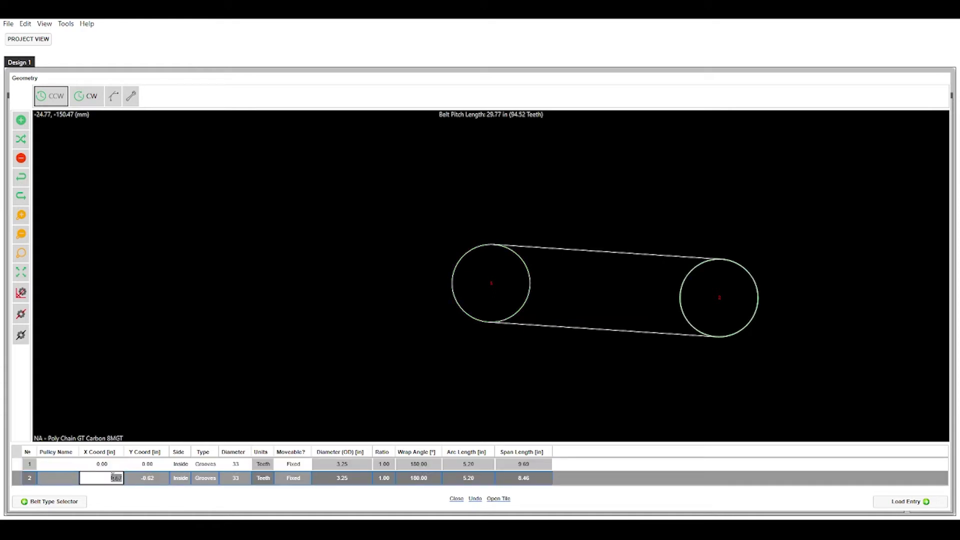
{"action": "type", "text": "0"}
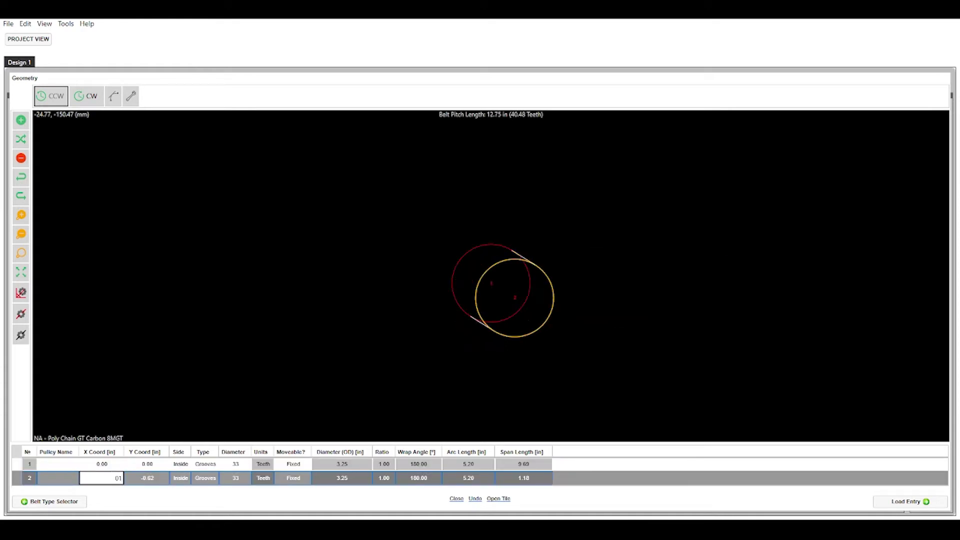
{"action": "type", "text": "13"}
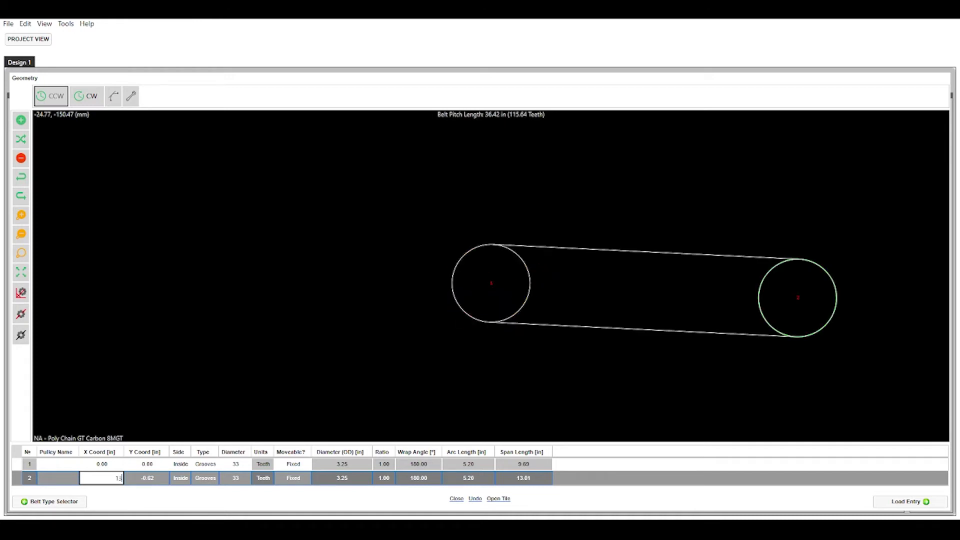
{"action": "double_click", "coordinate": [152, 477]}
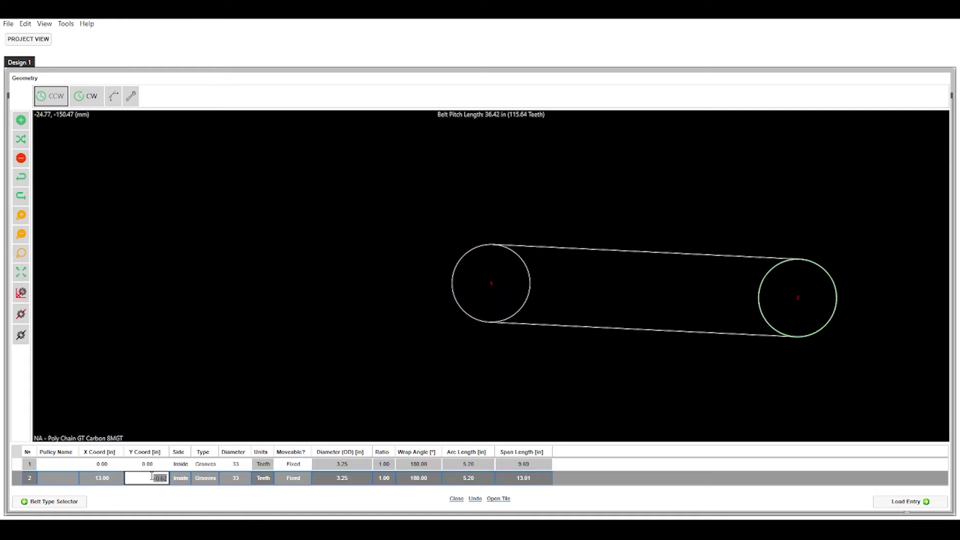
{"action": "type", "text": "0"}
{"action": "key", "text": "Tab"}
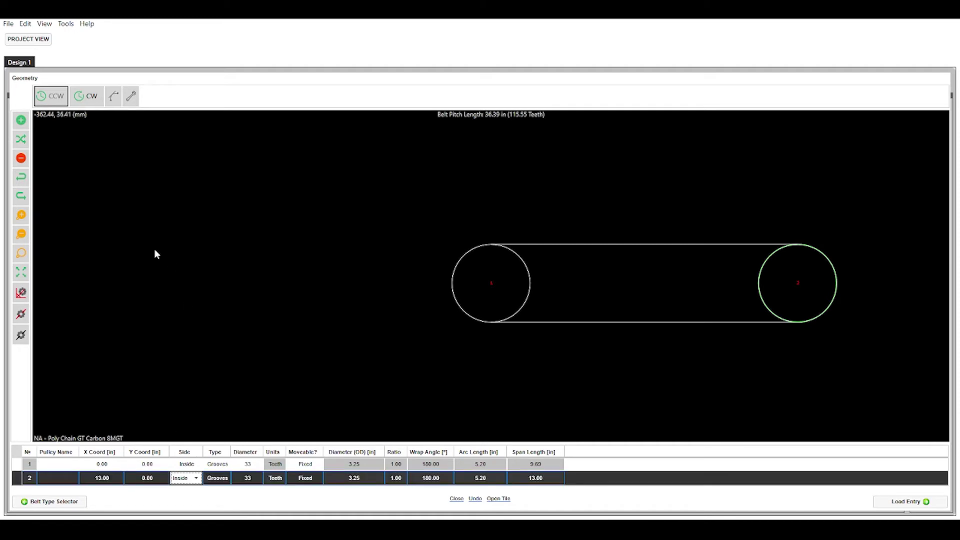
- Place a third pulley above and between the two, flipped so the belt wraps its outside
{"action": "left_click", "coordinate": [22, 121]}
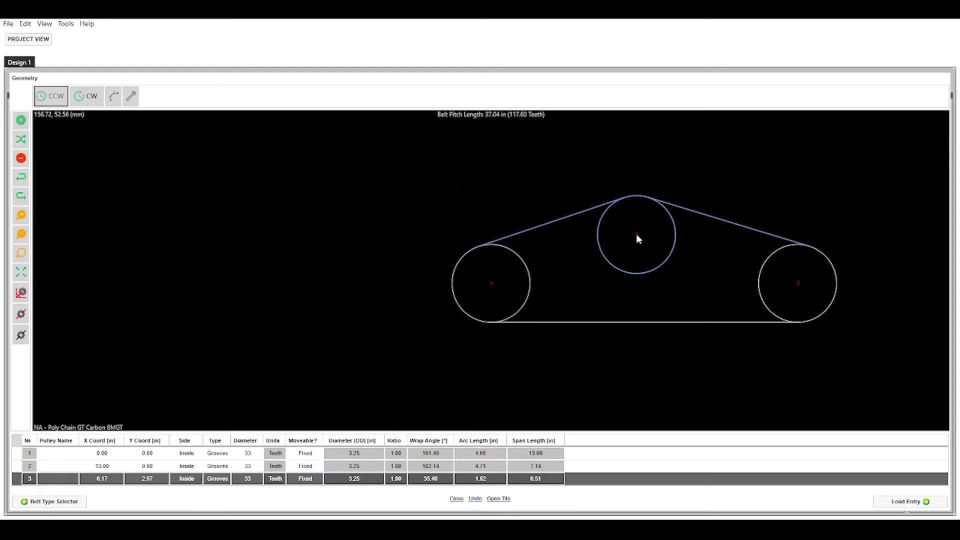
{"action": "left_click", "coordinate": [636, 238]}
{"action": "left_click", "coordinate": [636, 239]}
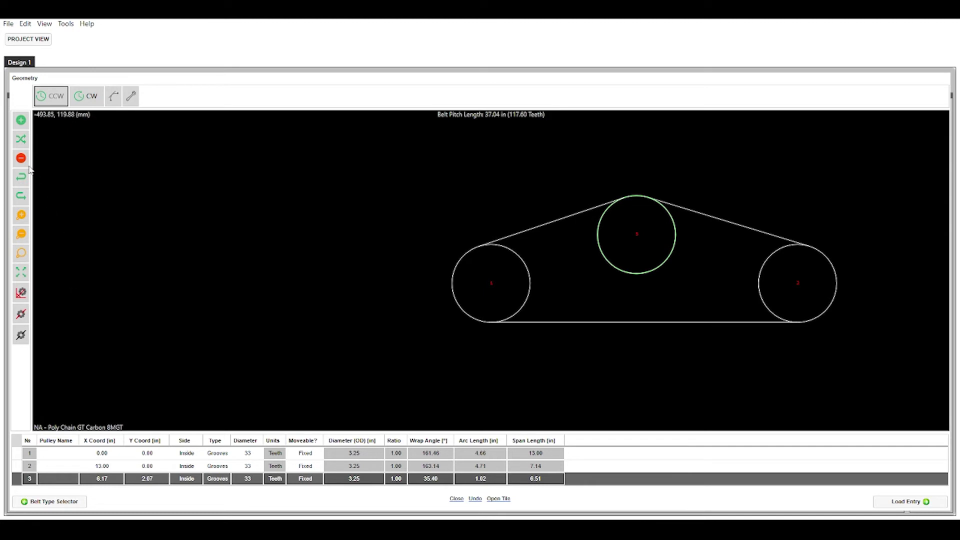
{"action": "left_click", "coordinate": [20, 143]}
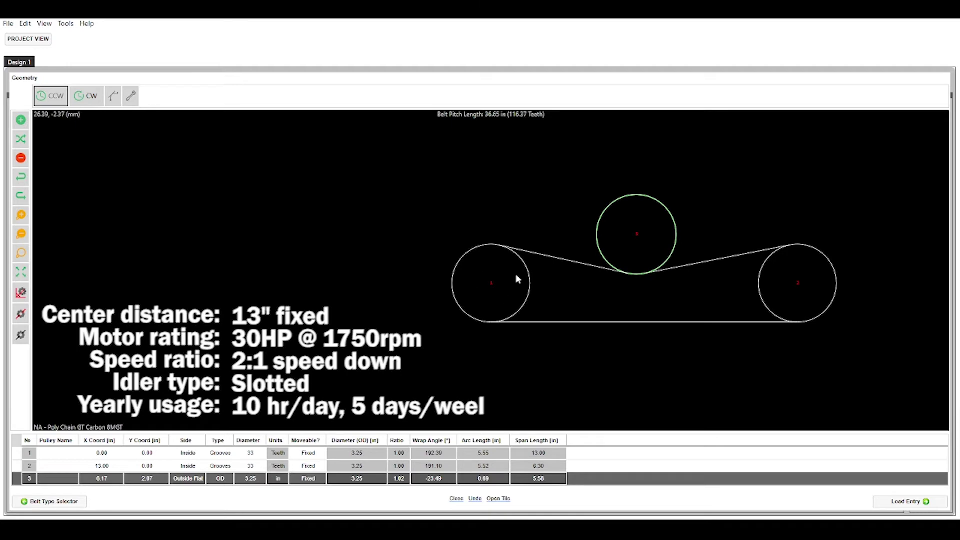
- Enter Motor and Fan in the first two Pulley Name cells, clearing the third's partial name
{"action": "left_click", "coordinate": [59, 454]}
{"action": "type", "text": "Motor"}
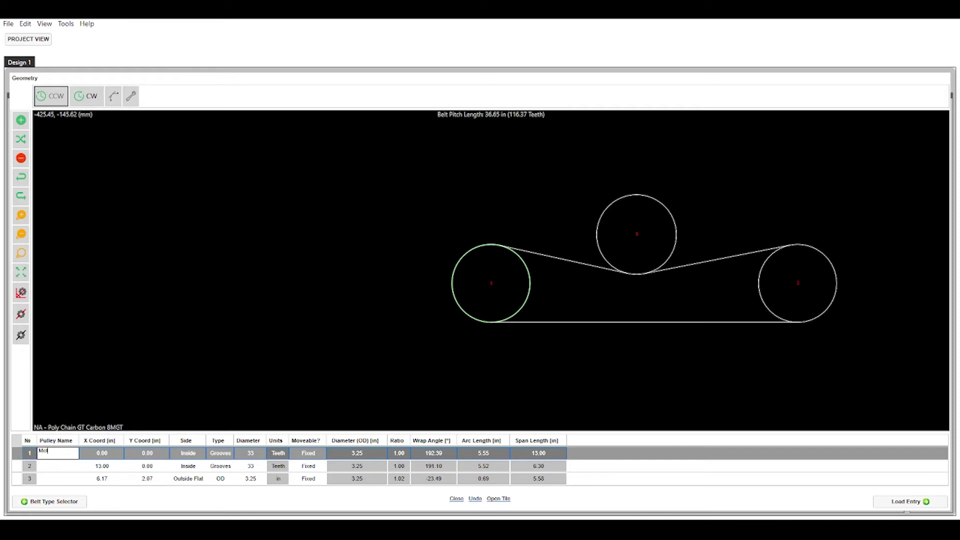
{"action": "left_click", "coordinate": [54, 468]}
{"action": "type", "text": "Fan"}
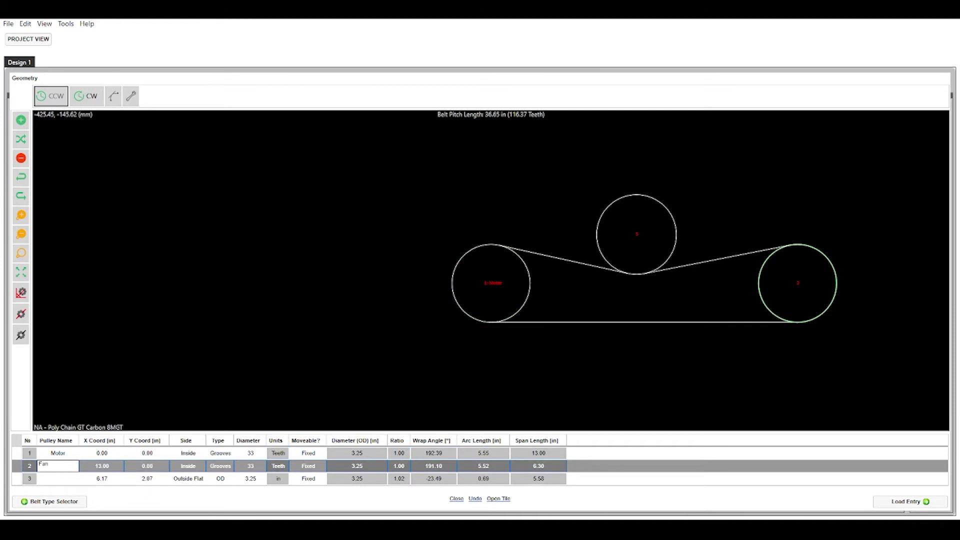
{"action": "left_click", "coordinate": [54, 478]}
{"action": "type", "text": "Idler"}
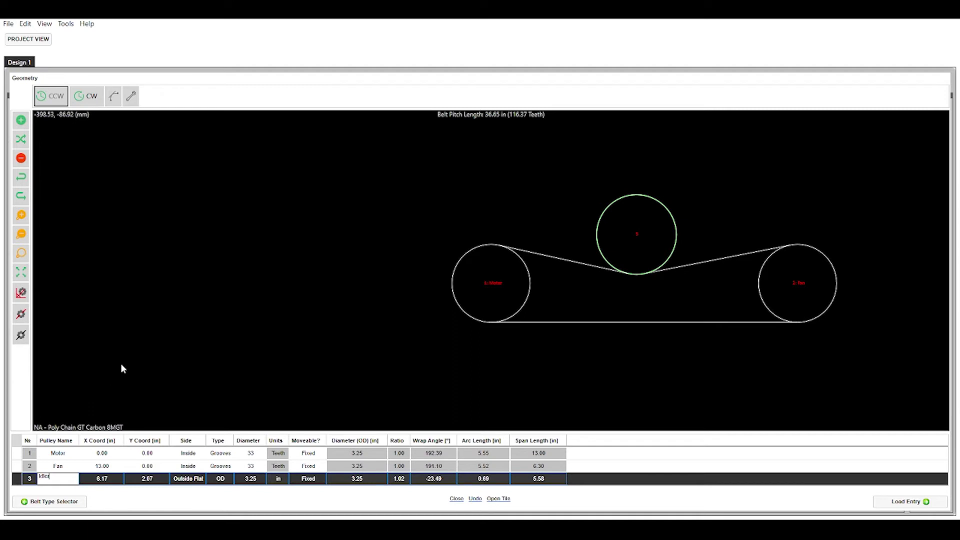
{"action": "key", "text": "BackSpace"}
{"action": "key", "text": "BackSpace"}
{"action": "key", "text": "BackSpace"}
- Set the Motor to 45 teeth, the Fan to 90 teeth, and the idler diameter to 3.00 in
{"action": "left_click", "coordinate": [258, 454]}
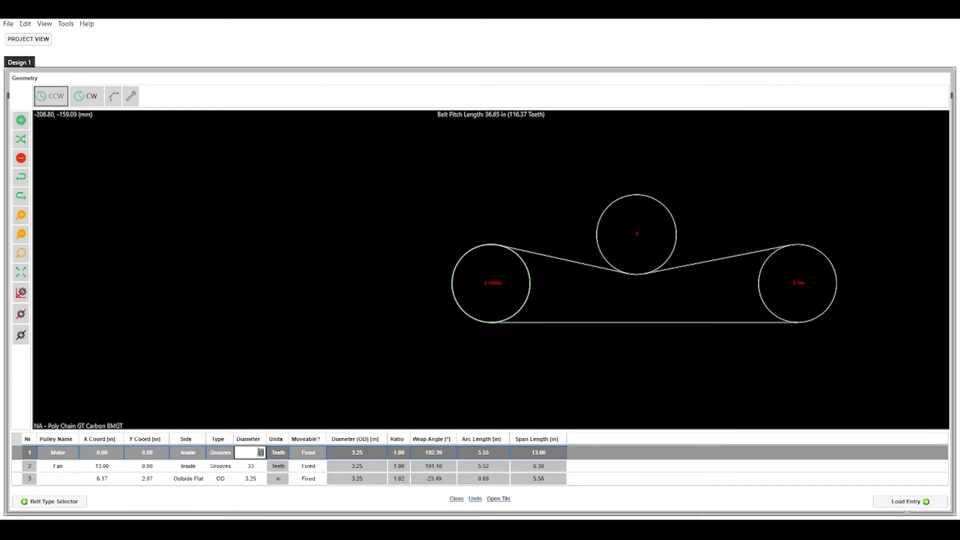
{"action": "type", "text": "43"}
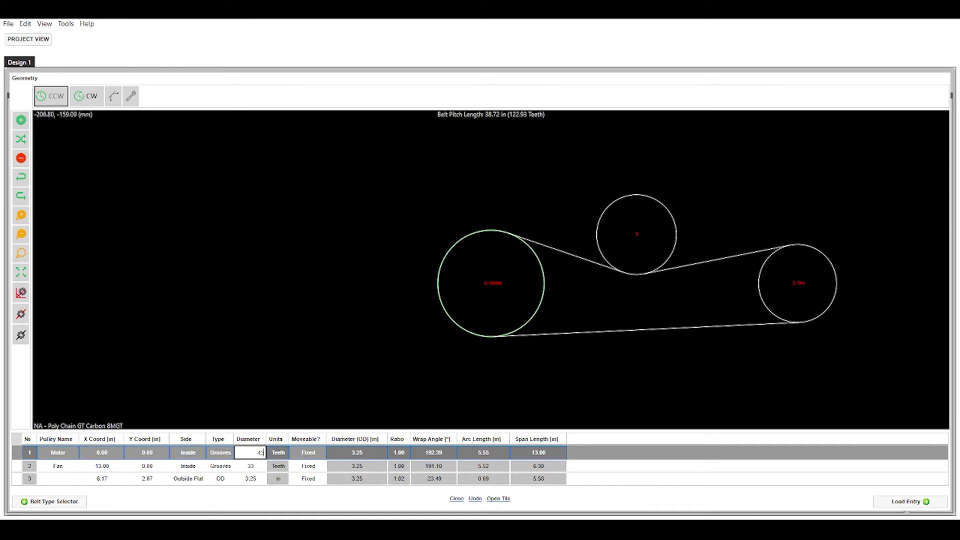
{"action": "left_click", "coordinate": [256, 466]}
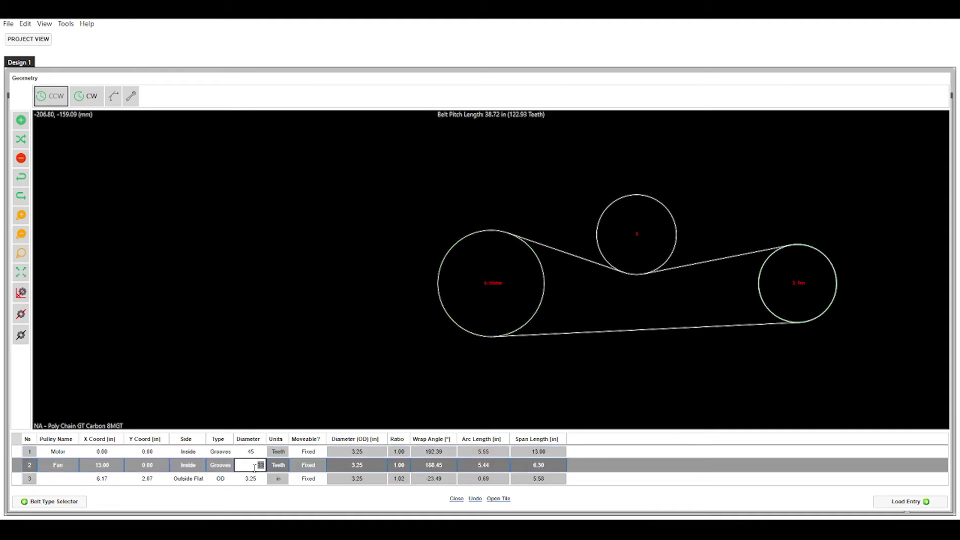
{"action": "type", "text": "90"}
{"action": "key", "text": "Return"}
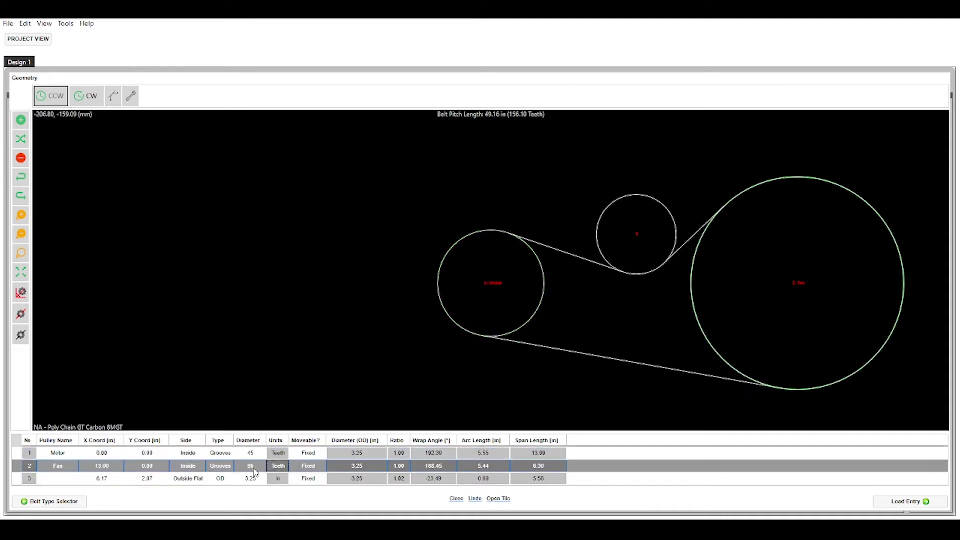
{"action": "left_click", "coordinate": [251, 478]}
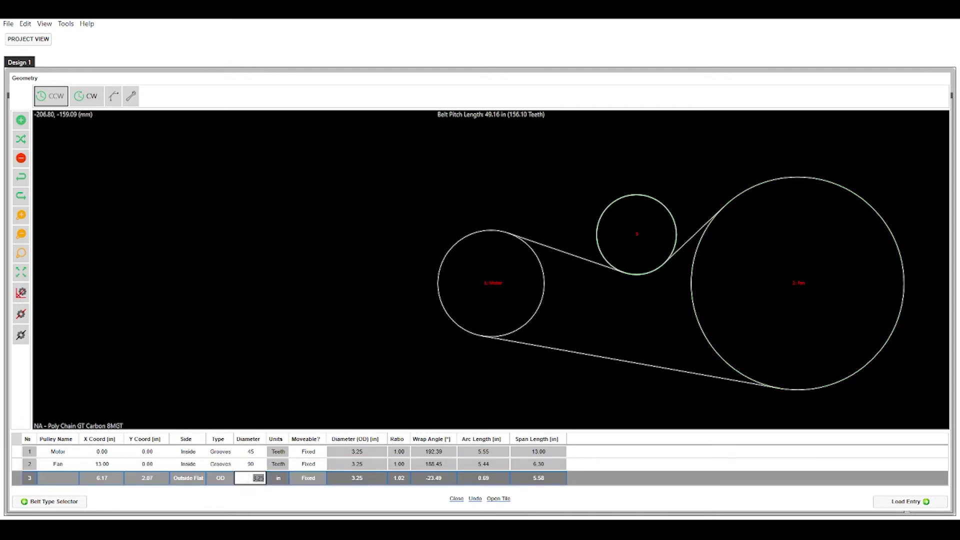
{"action": "type", "text": "3"}
{"action": "key", "text": "Return"}
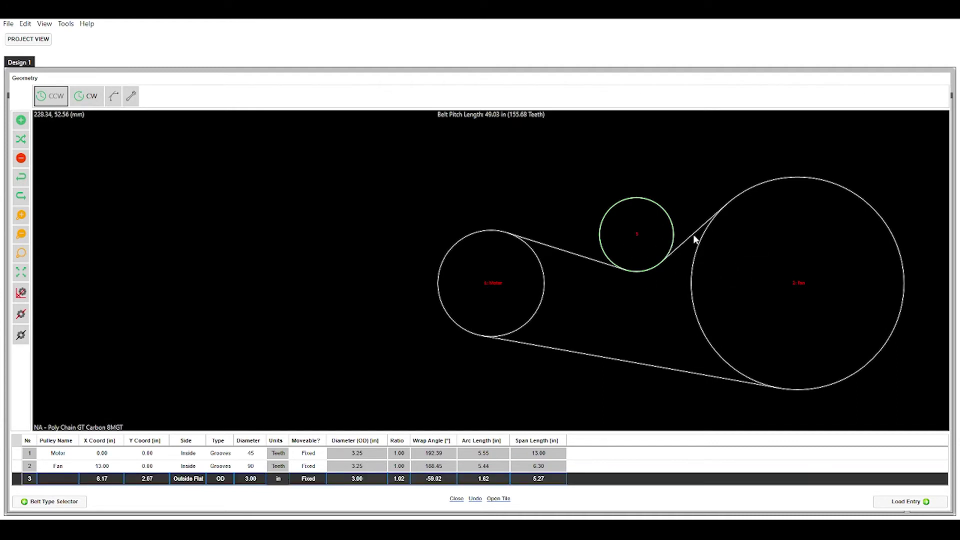
- Drag the idler slightly left and name the third pulley Idler
{"action": "left_click_drag", "start_coordinate": [636, 257], "coordinate": [607, 250]}
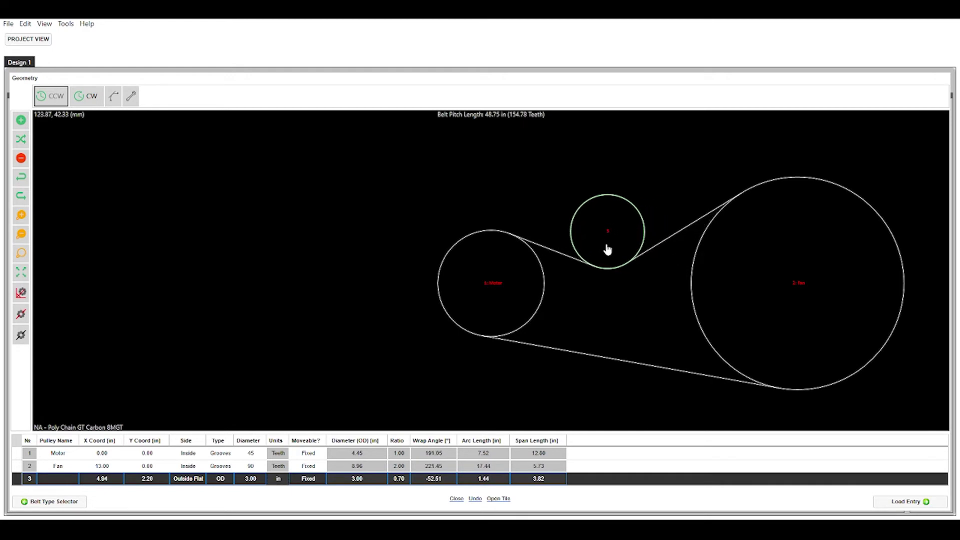
{"action": "left_click", "coordinate": [58, 479]}
{"action": "type", "text": "Idler"}
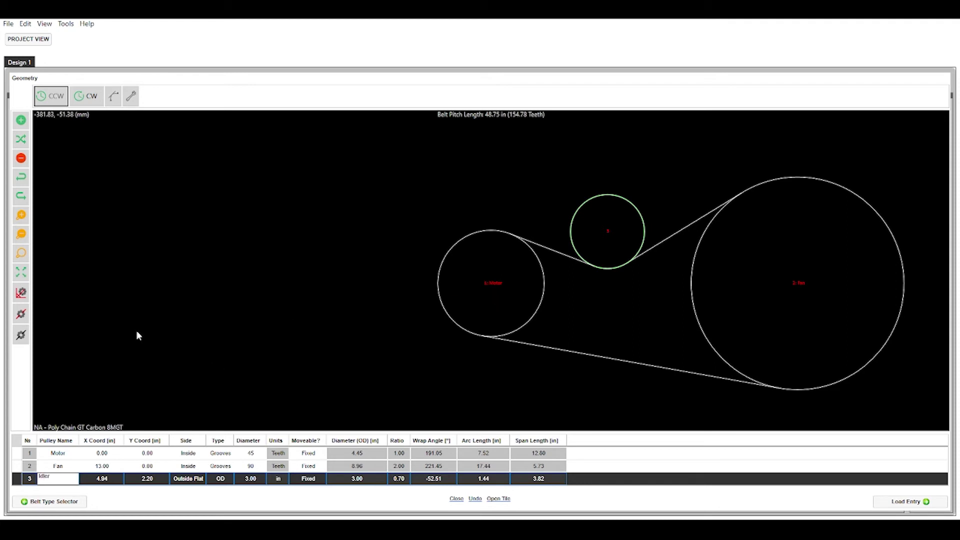
{"action": "key", "text": "Tab"}
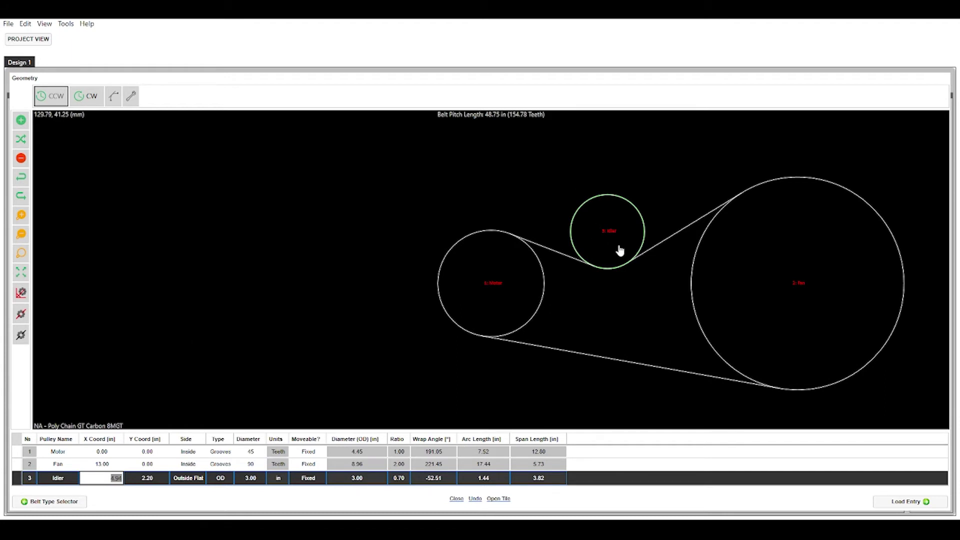
- Turn the Idler into a slotted idler at X 4.94 in and bring up its options
{"action": "left_click", "coordinate": [21, 315]}
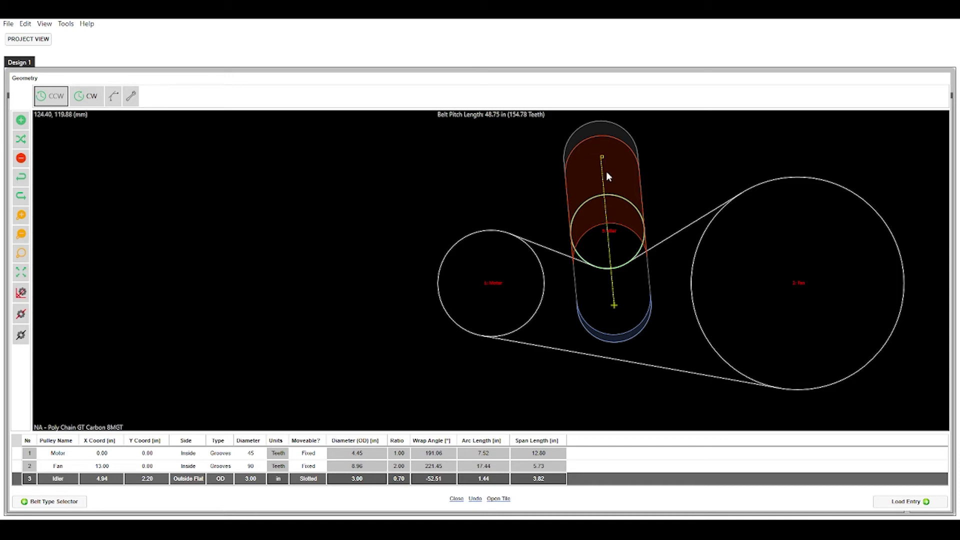
{"action": "right_click", "coordinate": [602, 245]}
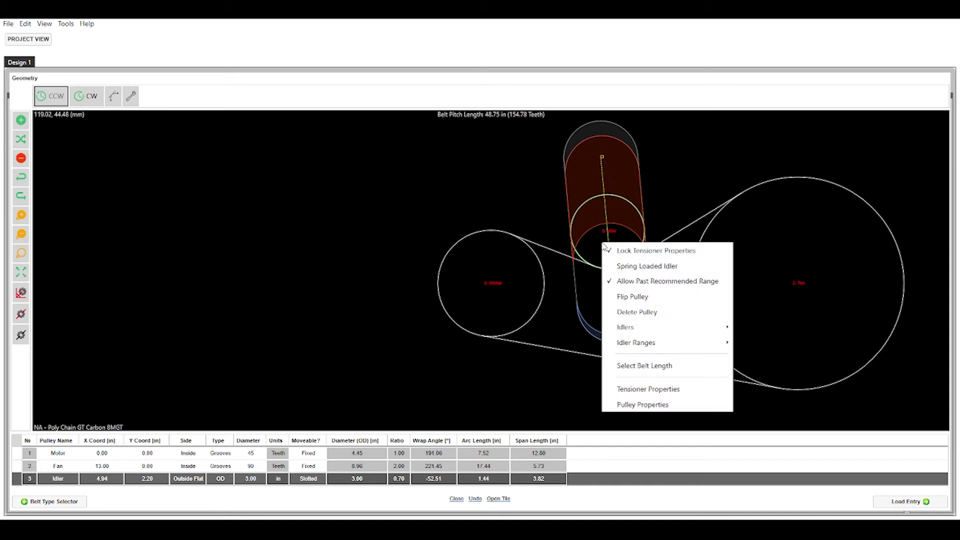
- Open the idler's Tensioner Properties and accept its settings
{"action": "left_click", "coordinate": [622, 396]}
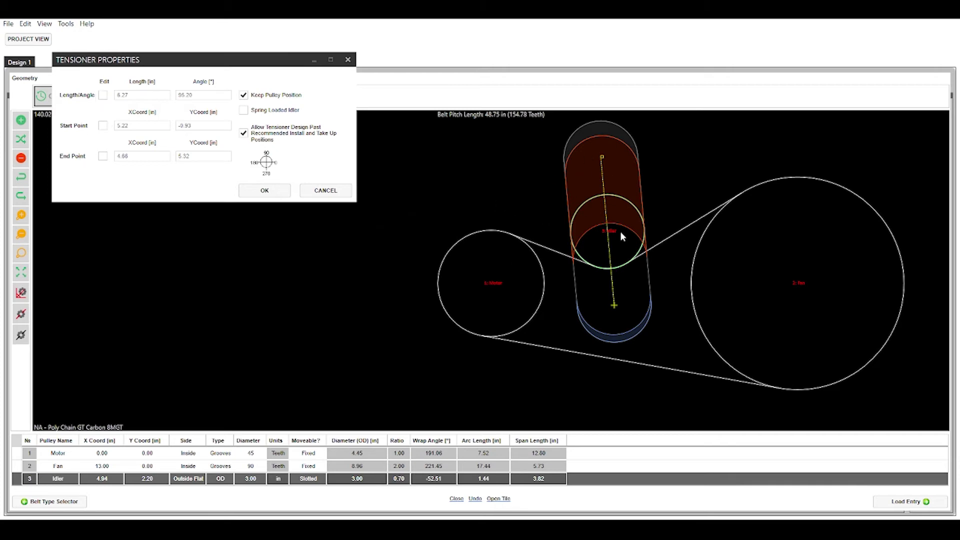
{"action": "left_click", "coordinate": [264, 190]}
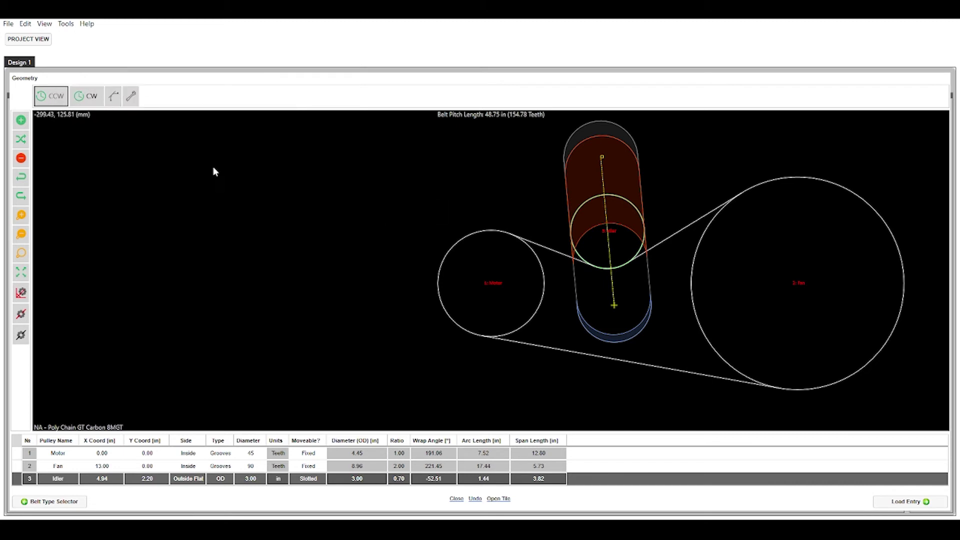
- Replace the belt with the 160-tooth 8MGT-1280-12, a 50.39 in pitch length
{"action": "left_click", "coordinate": [131, 102]}
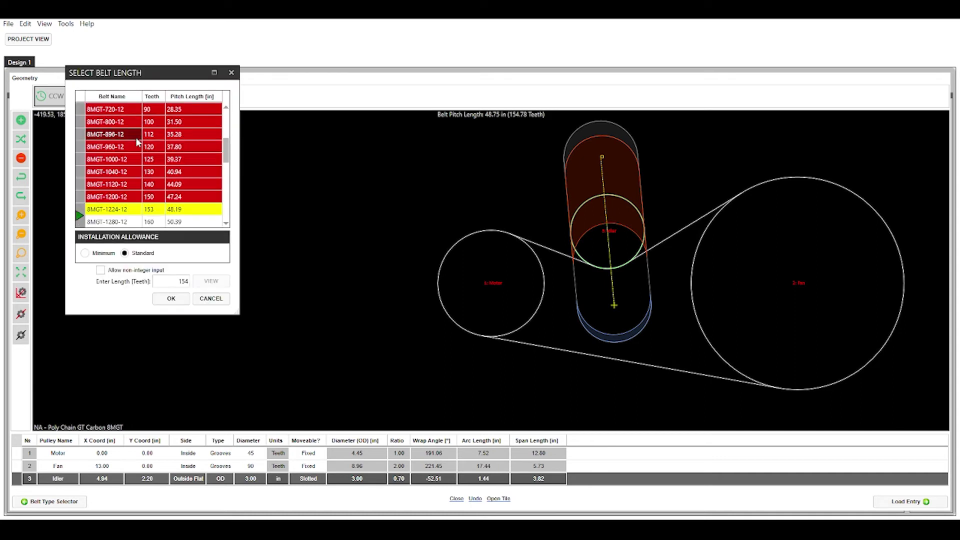
{"action": "scroll", "coordinate": [138, 142], "scroll_direction": "down", "scroll_amount": 1}
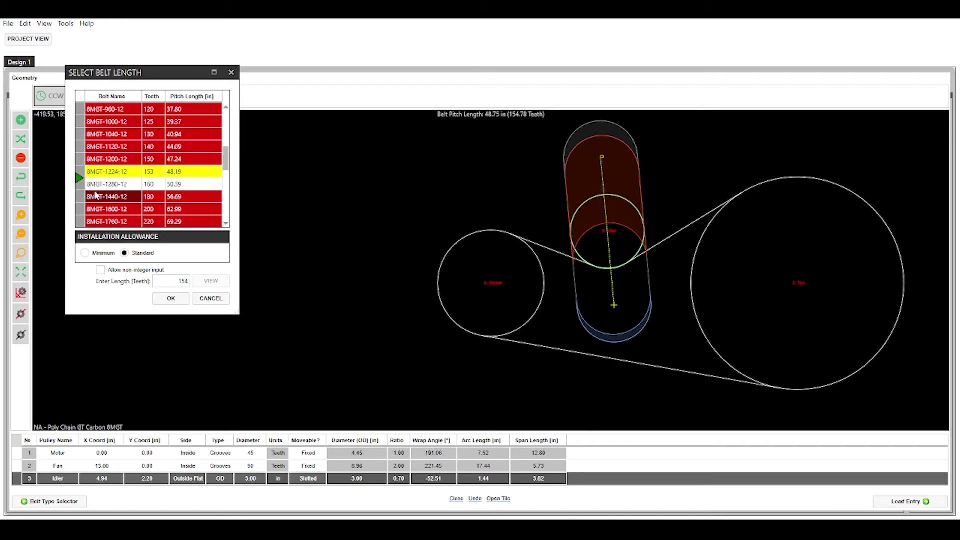
{"action": "left_click", "coordinate": [113, 184]}
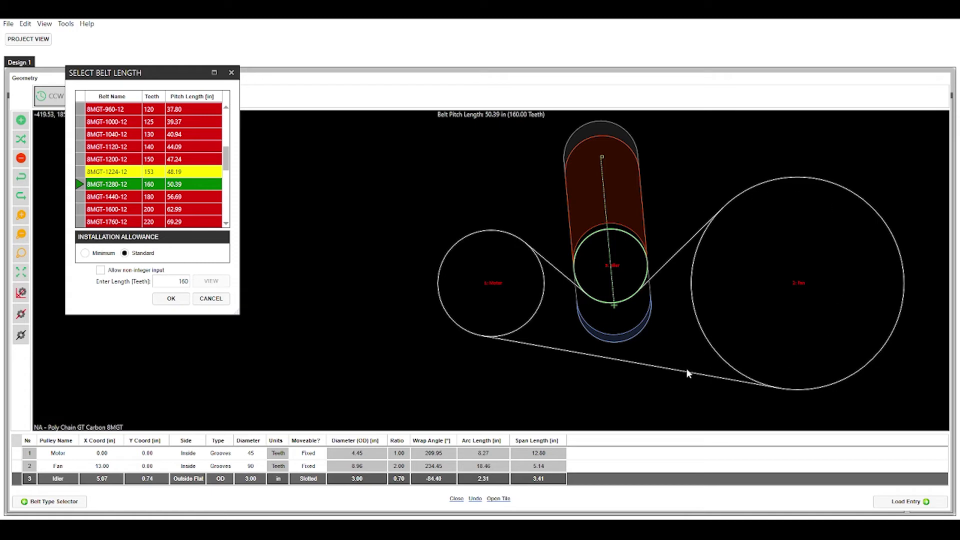
{"action": "left_click", "coordinate": [171, 300]}
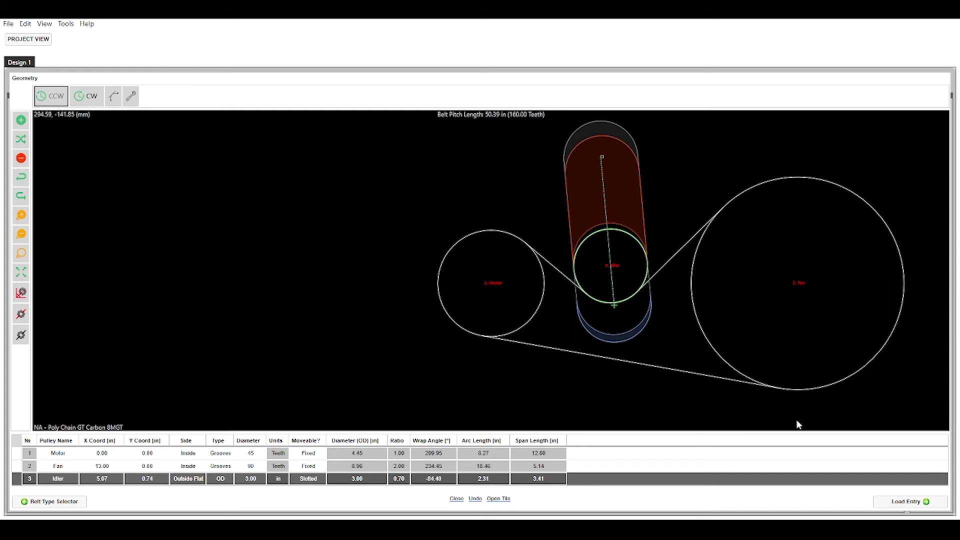
{"action": "left_click", "coordinate": [900, 503]}
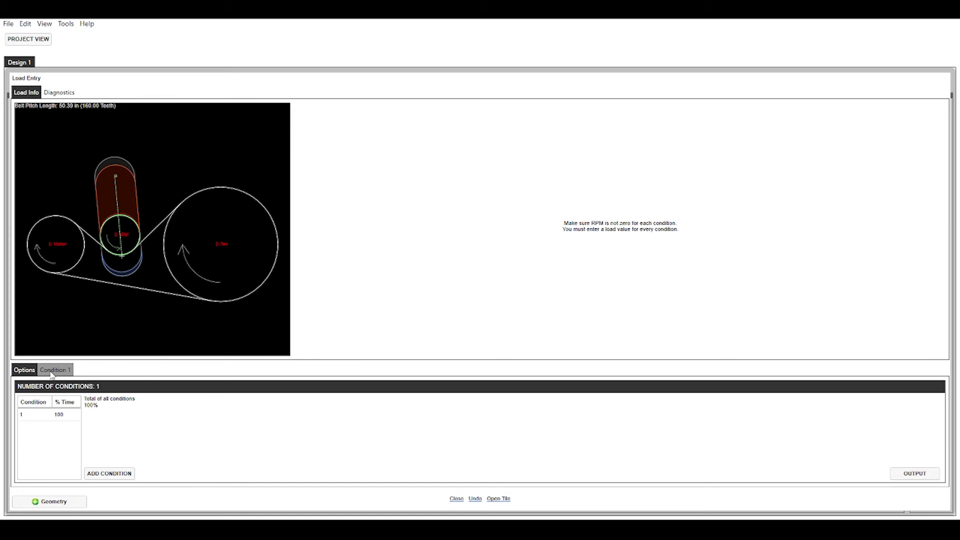
- Show the Condition 1 load table listing Motor, Fan and Idler
{"action": "left_click", "coordinate": [53, 371]}
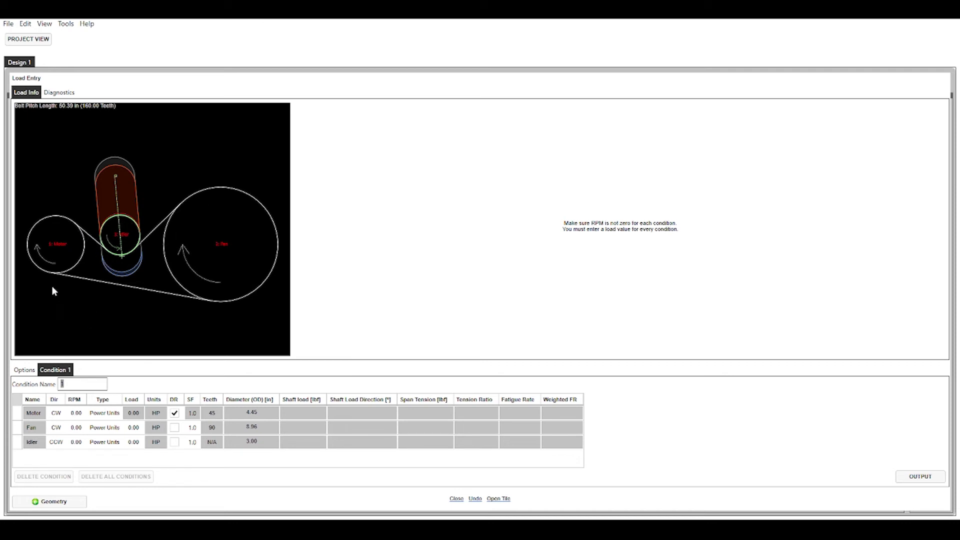
- Set the motor to clockwise at 1750 RPM, giving fan 875 and idler 2516.76 RPM
{"action": "left_click", "coordinate": [56, 413]}
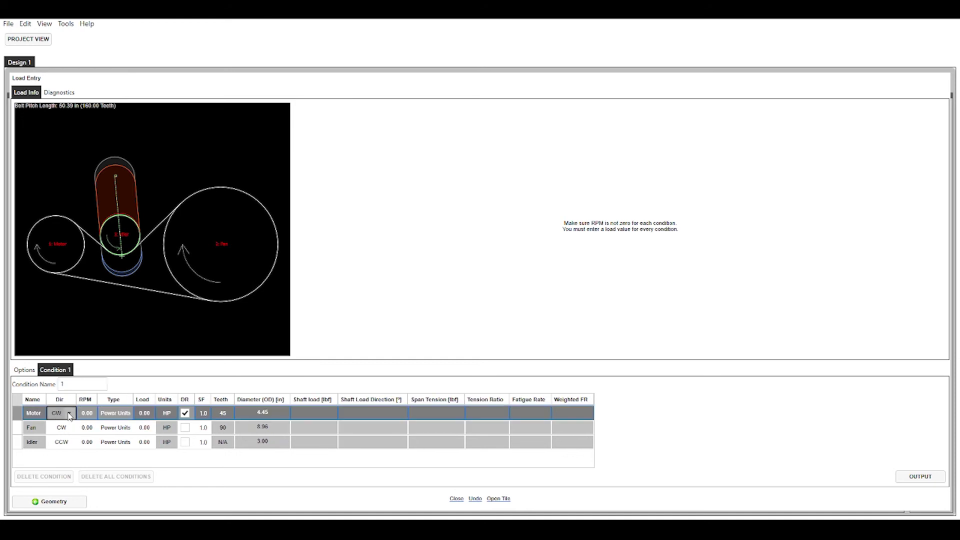
{"action": "left_click", "coordinate": [69, 414]}
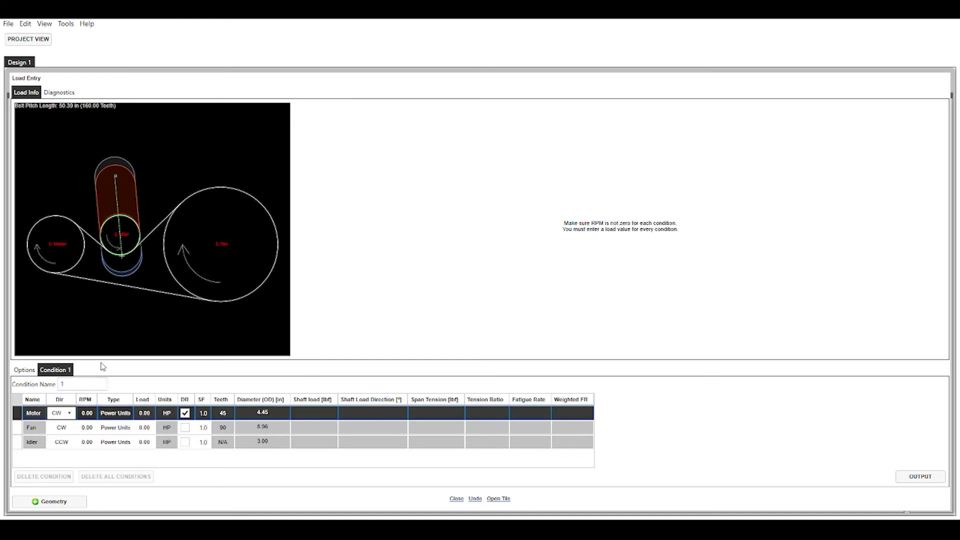
{"action": "left_click", "coordinate": [91, 413]}
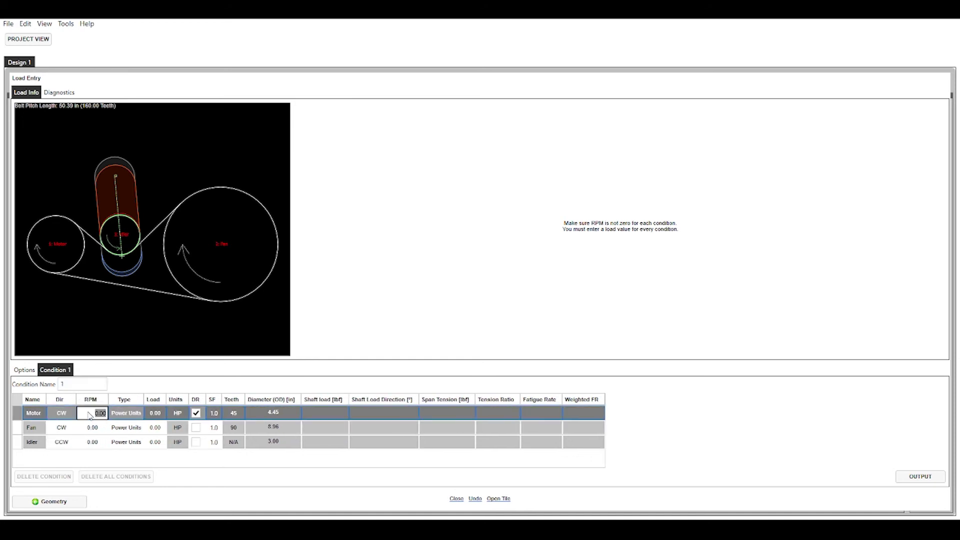
{"action": "type", "text": "1750"}
{"action": "key", "text": "Tab"}
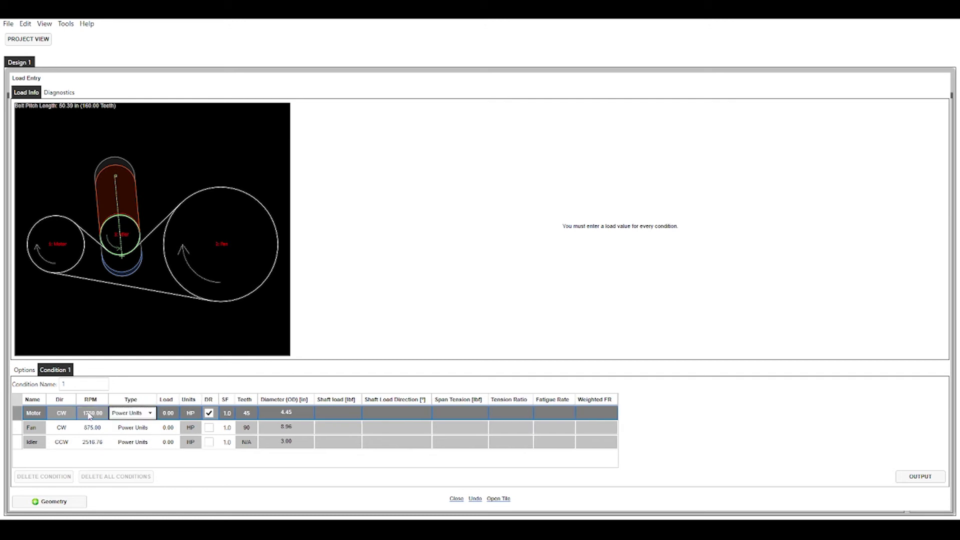
- Keep Power Units as the motor's load type and select the Fan load cell
{"action": "left_click", "coordinate": [135, 414]}
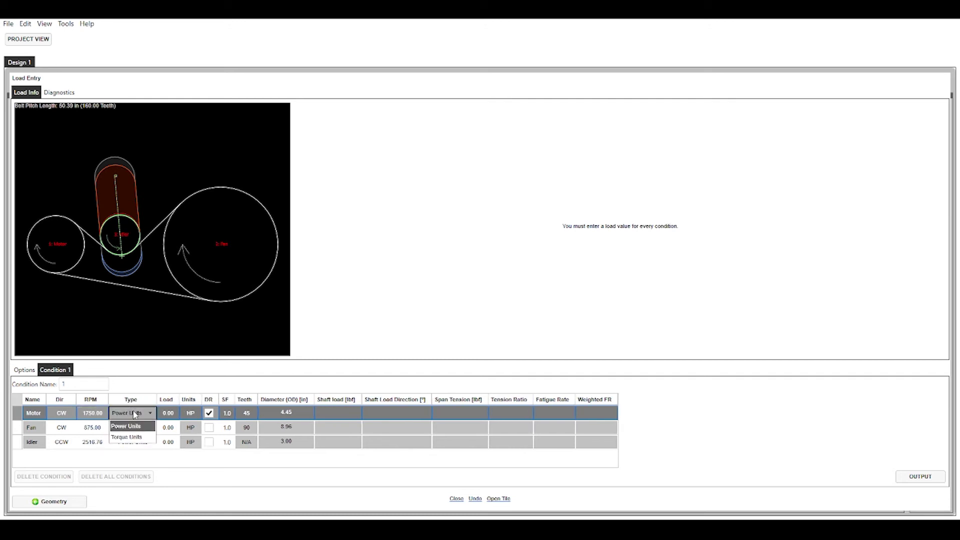
{"action": "left_click", "coordinate": [136, 413]}
{"action": "left_click", "coordinate": [135, 414]}
{"action": "left_click", "coordinate": [135, 413]}
{"action": "left_click", "coordinate": [136, 413]}
{"action": "left_click", "coordinate": [172, 415]}
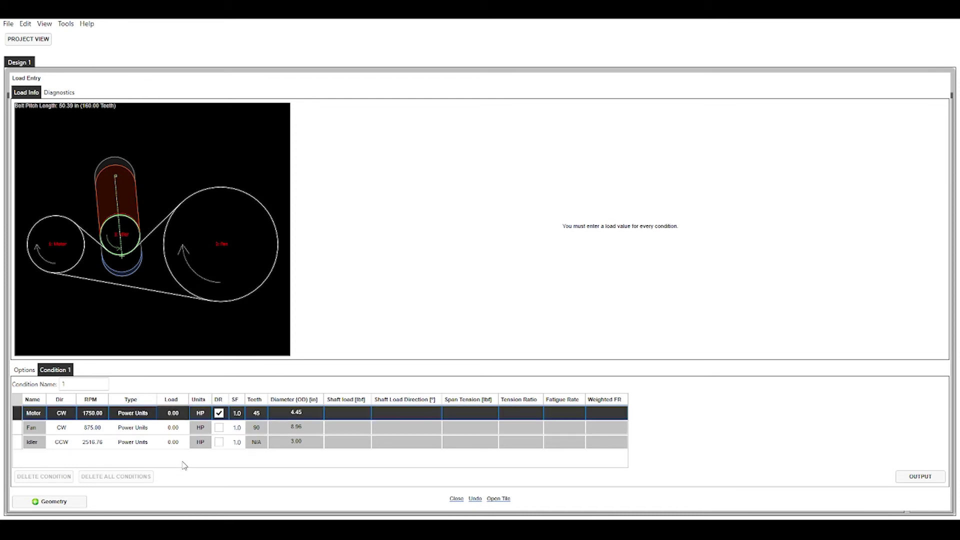
{"action": "left_click", "coordinate": [184, 430]}
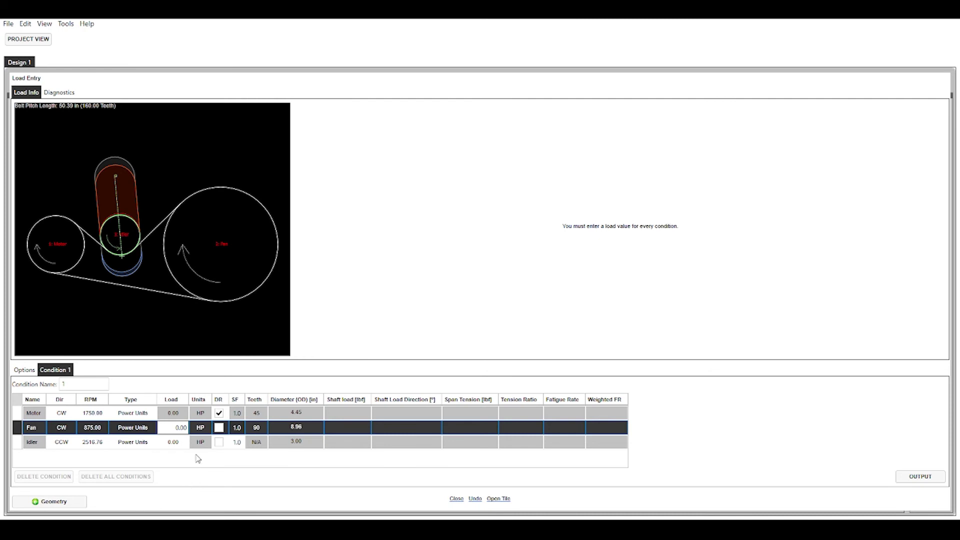
- Enter a 30 HP load on the Fan row, with Motor as the 30 HP driver
{"action": "double_click", "coordinate": [181, 428]}
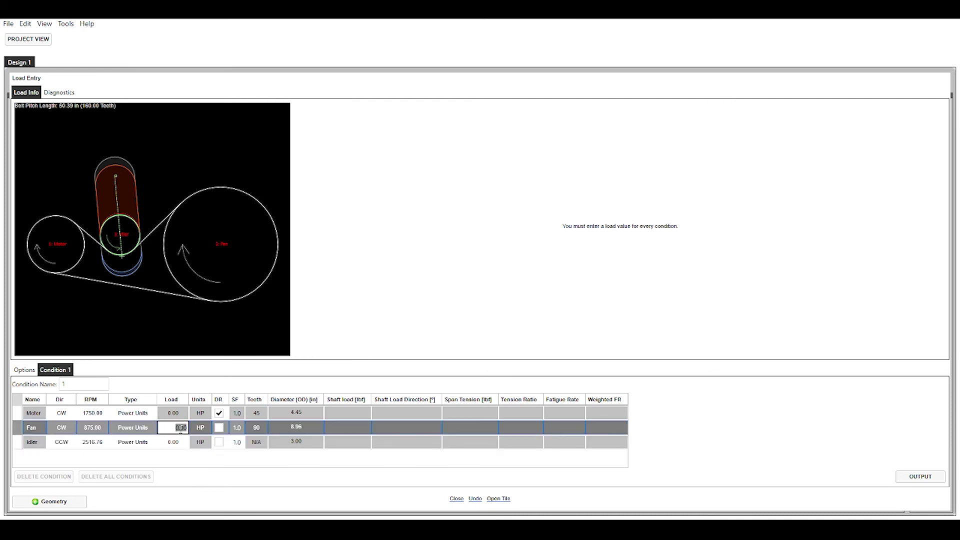
{"action": "type", "text": "30"}
{"action": "key", "text": "Return"}
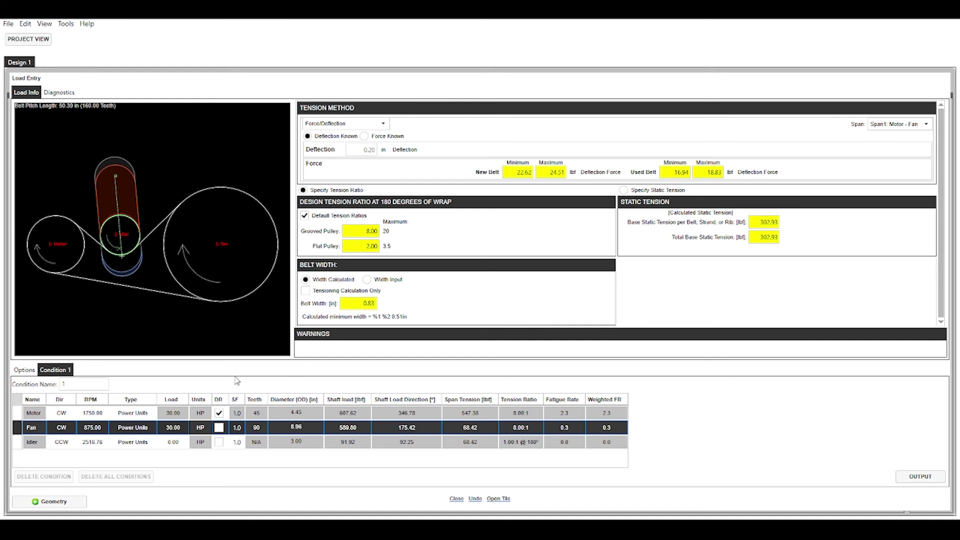
- Change the Fan service factor from 1.0 to 1.6 and finish editing the table
{"action": "left_click", "coordinate": [237, 429]}
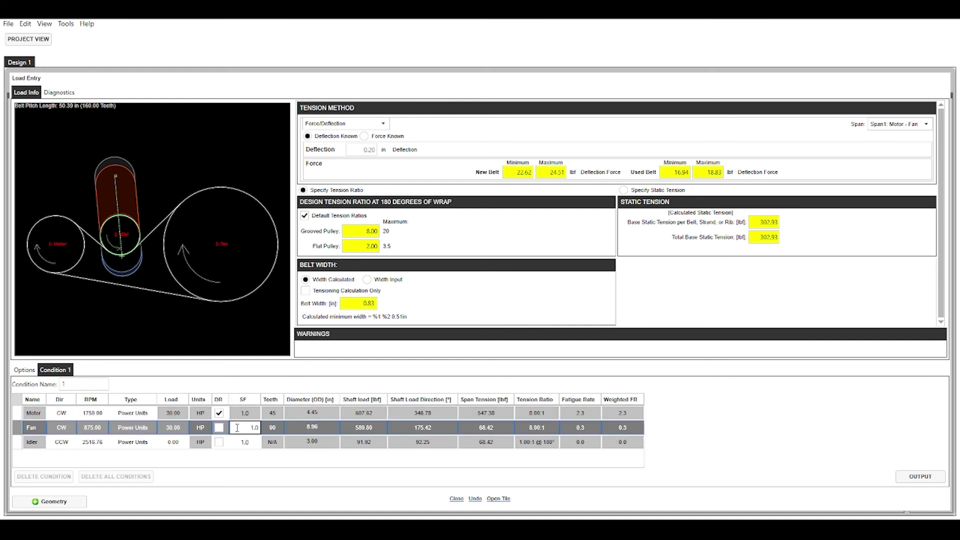
{"action": "double_click", "coordinate": [237, 428]}
{"action": "type", "text": "1.6"}
{"action": "key", "text": "Tab"}
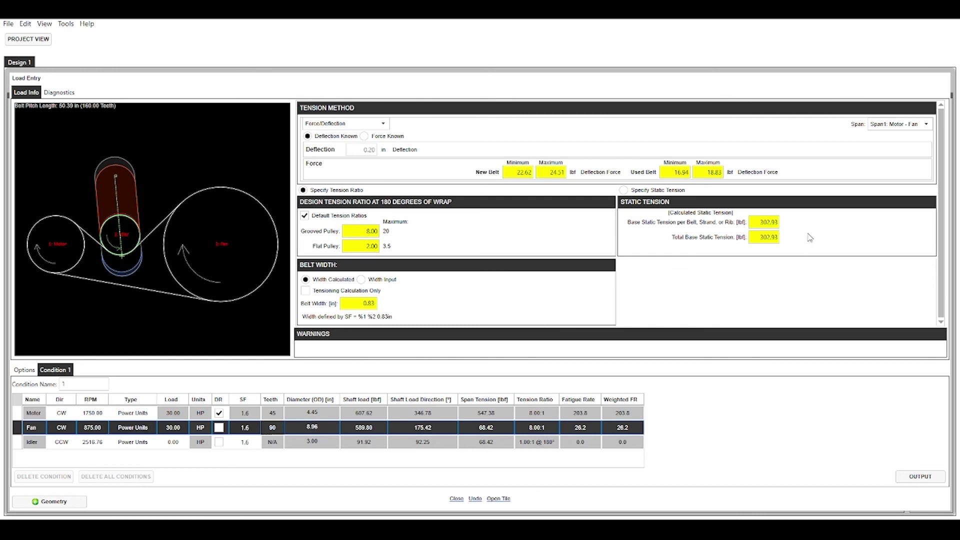
{"action": "left_click", "coordinate": [820, 450]}
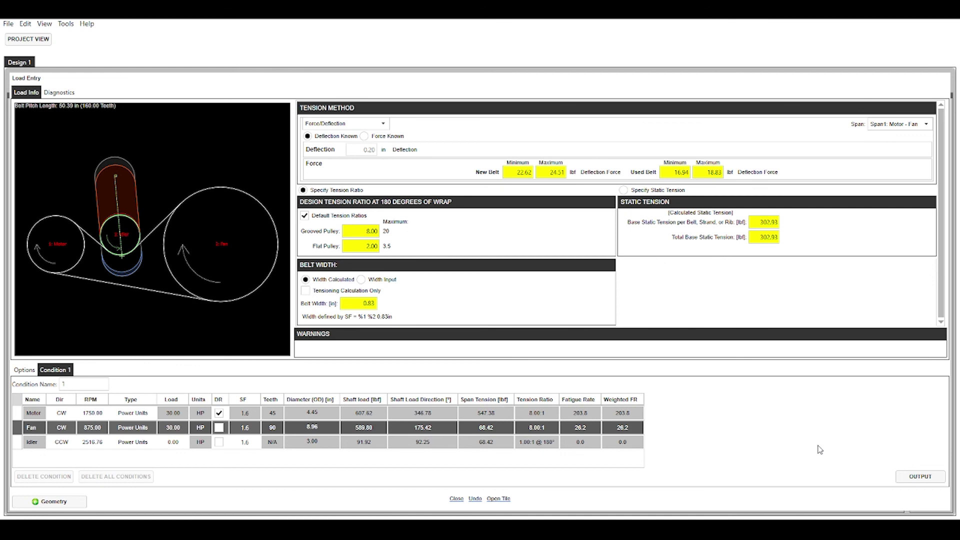